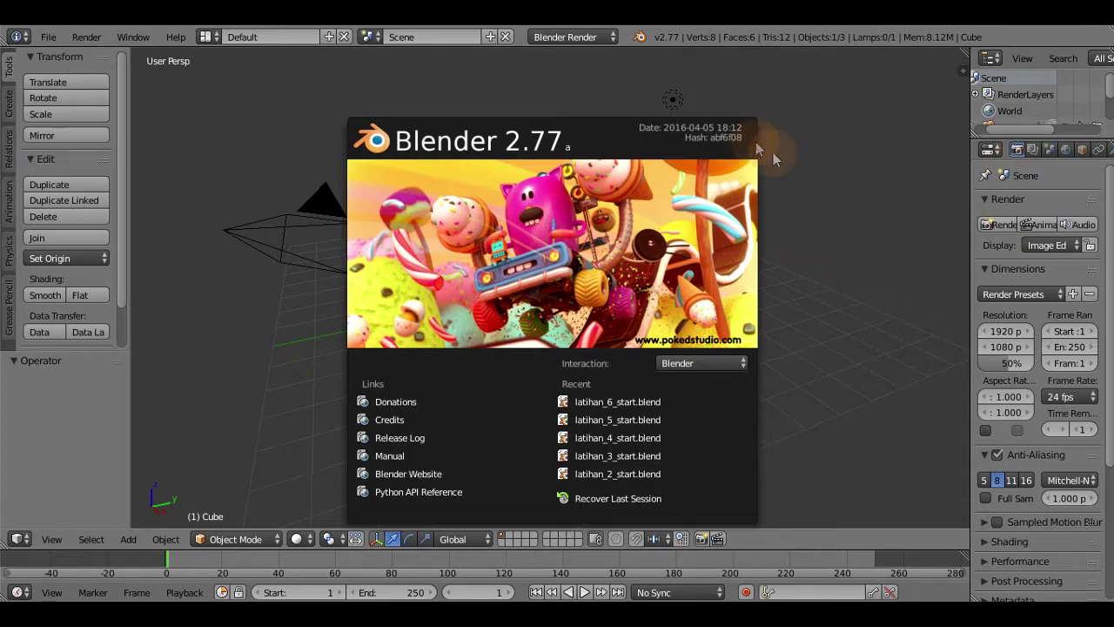
- Open the file latihan_2_start.blend from the "02 3D View" folder
left_click(802, 269)
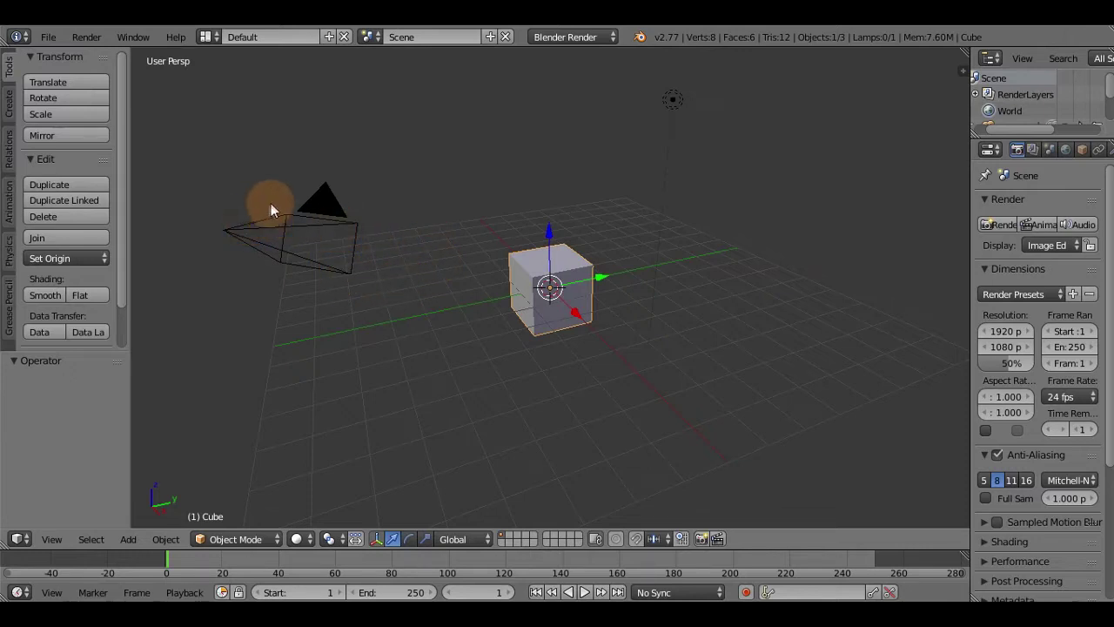
left_click(48, 37)
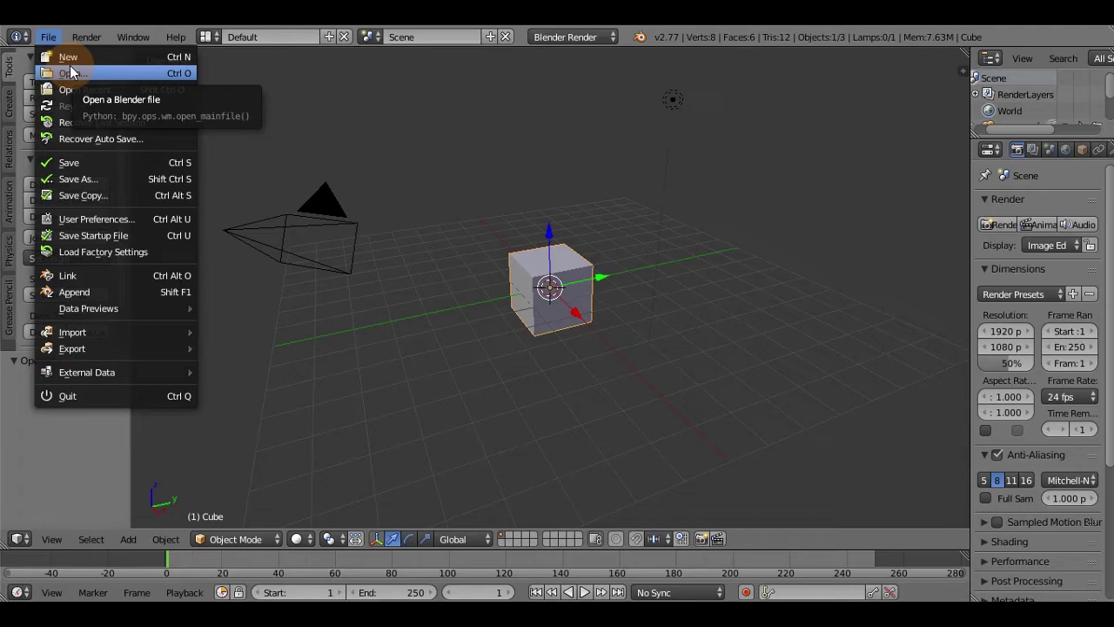
left_click(71, 73)
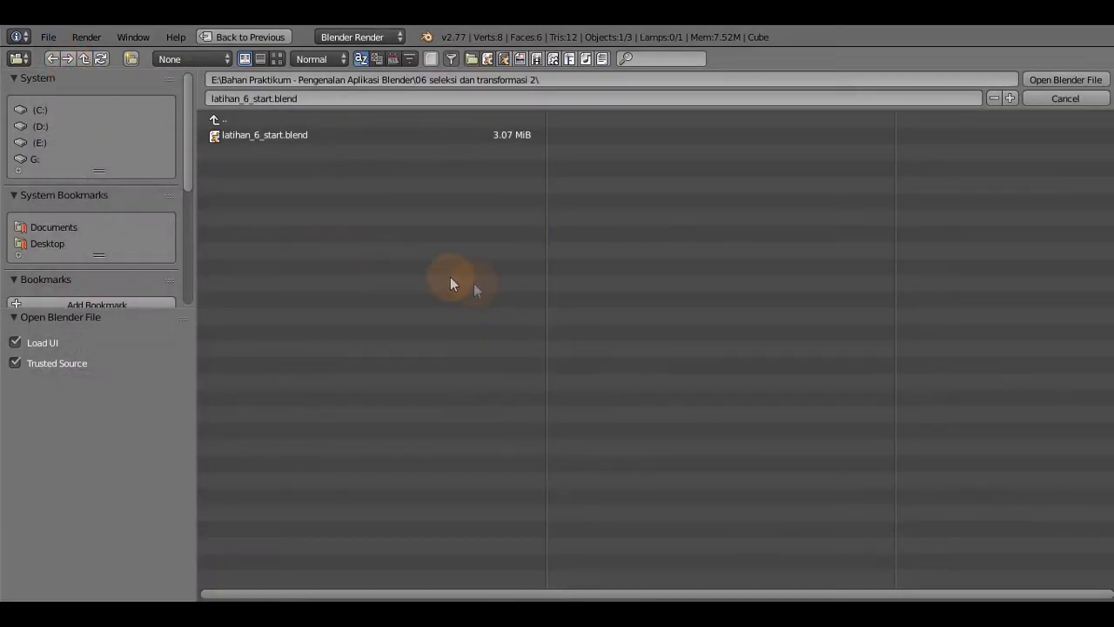
left_click(273, 121)
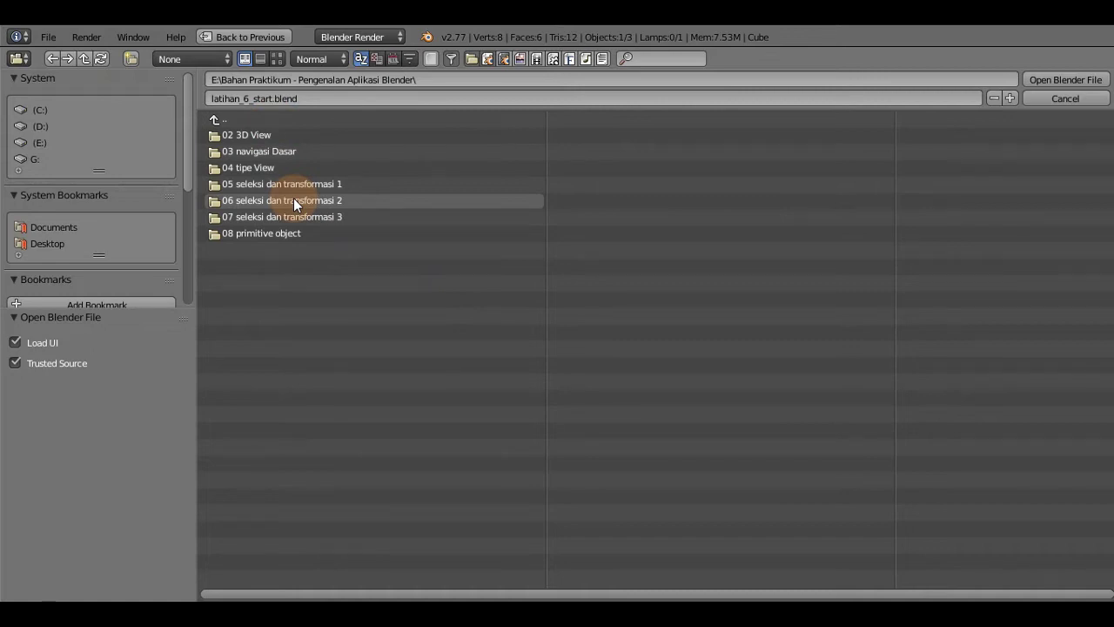
left_click(260, 138)
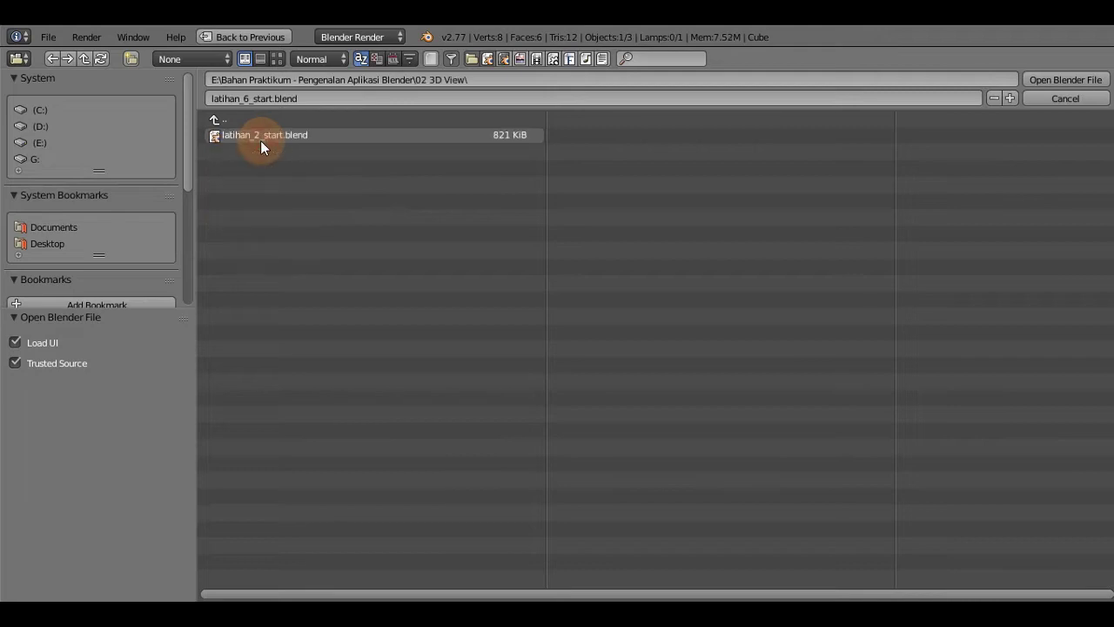
left_click(276, 137)
double_click(277, 137)
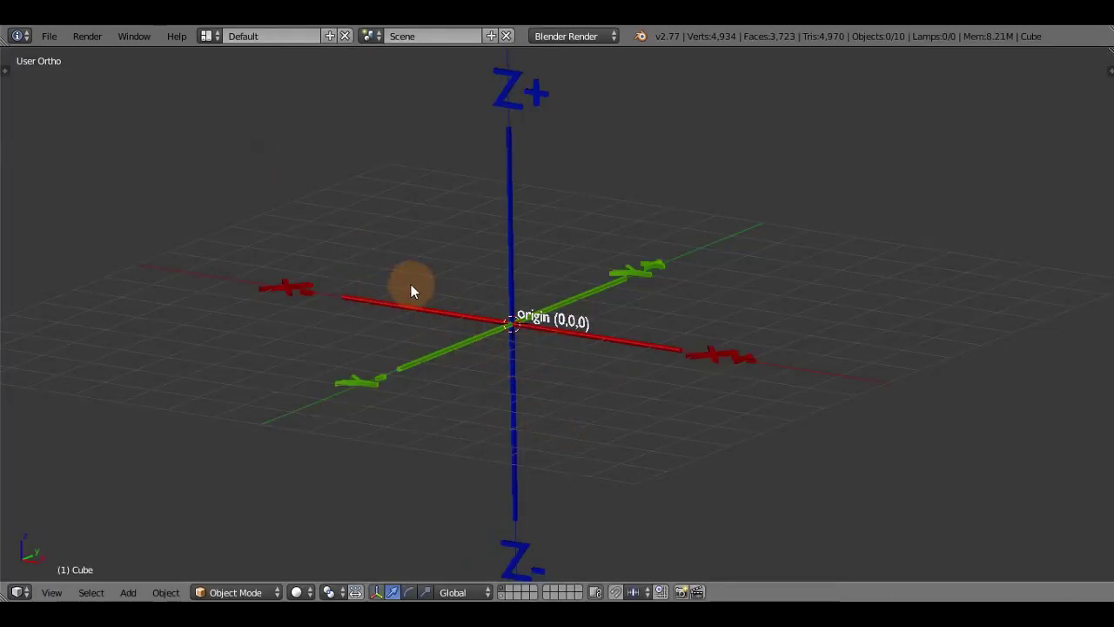
- Examine the X, Y and Z axis directions around the origin from several angles, including from below and above
middle_click_drag(374, 221, 585, 225)
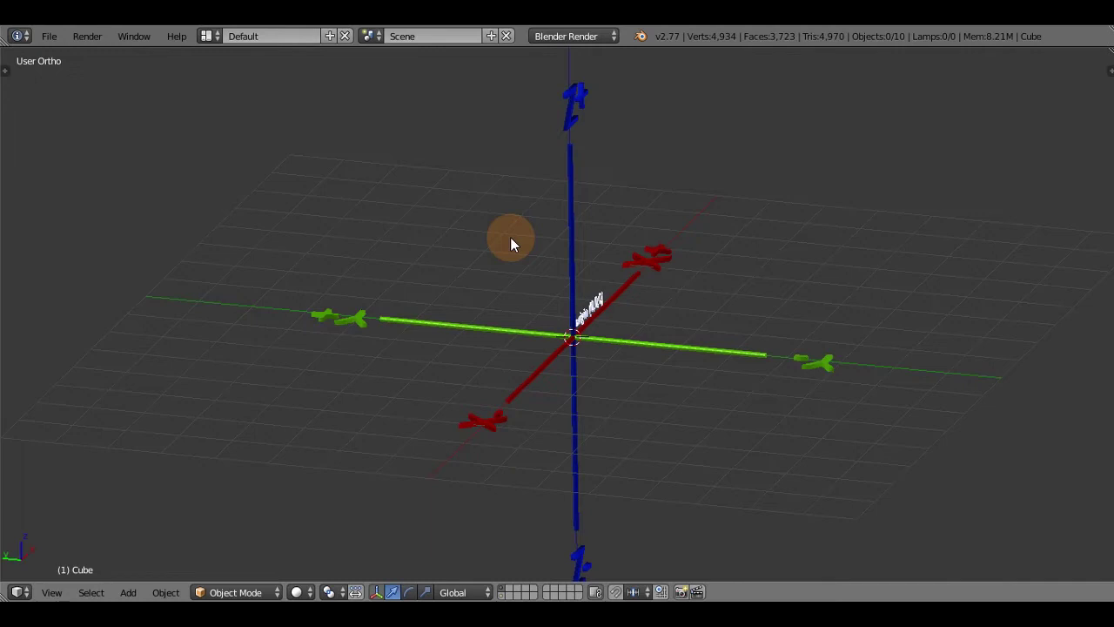
middle_click_drag(466, 251, 328, 280)
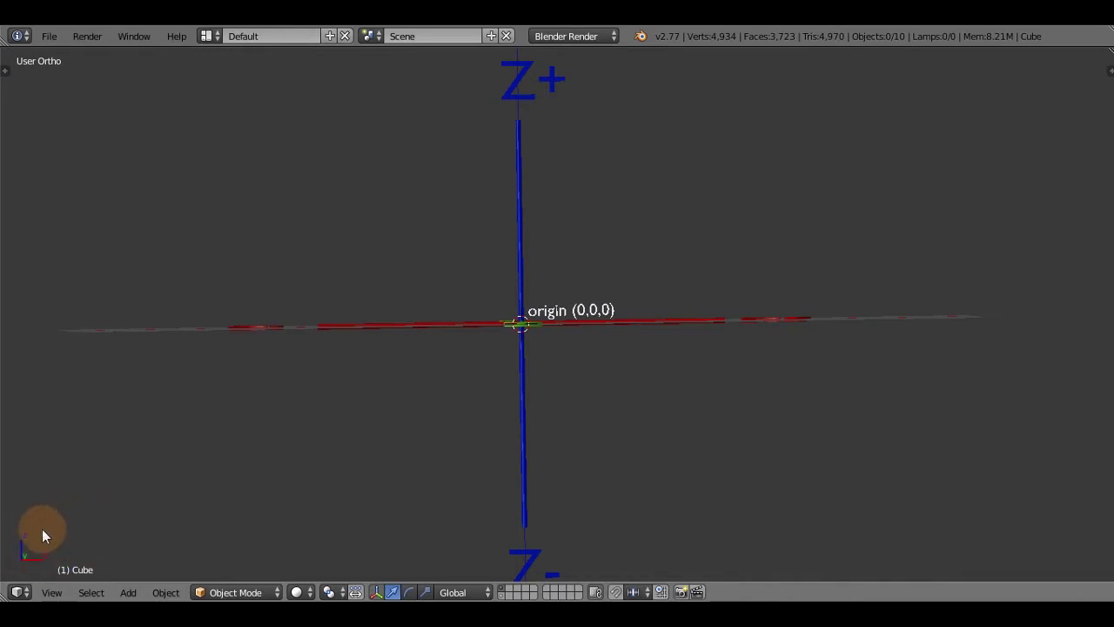
middle_click_drag(270, 344, 412, 335)
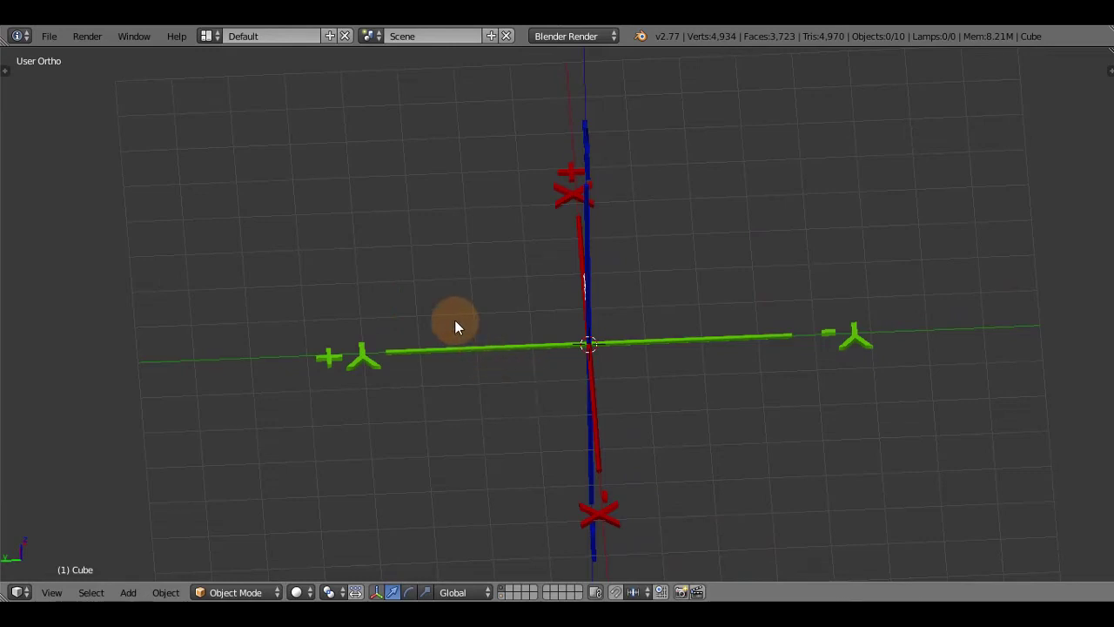
middle_click_drag(423, 312, 754, 267)
middle_click_drag(719, 229, 652, 242)
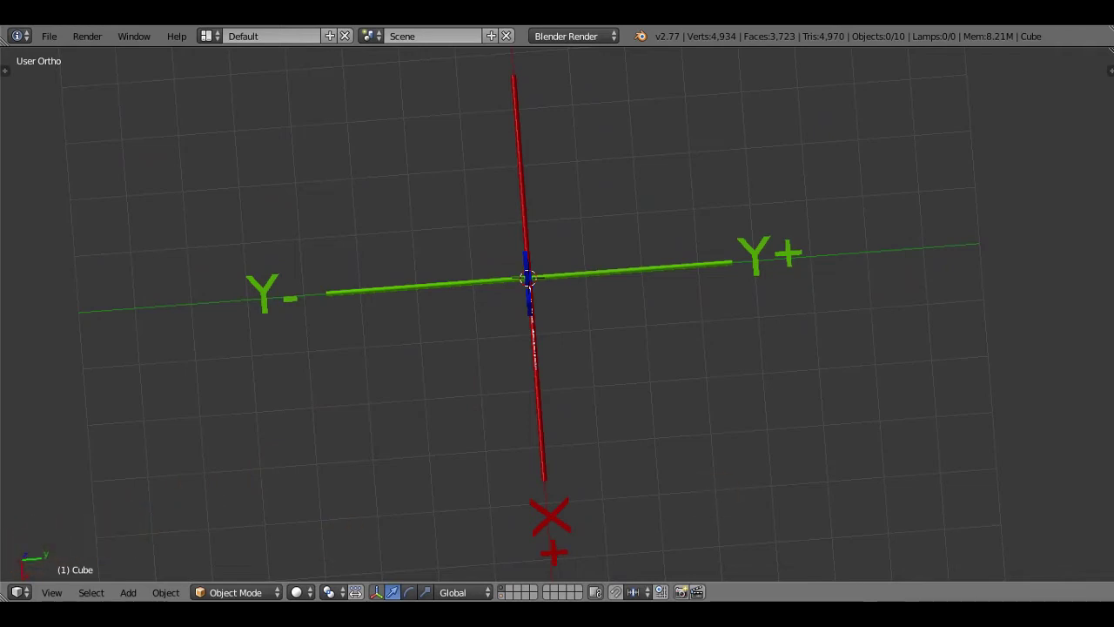
scroll(704, 342, "down", 1)
scroll(366, 333, "down", 1)
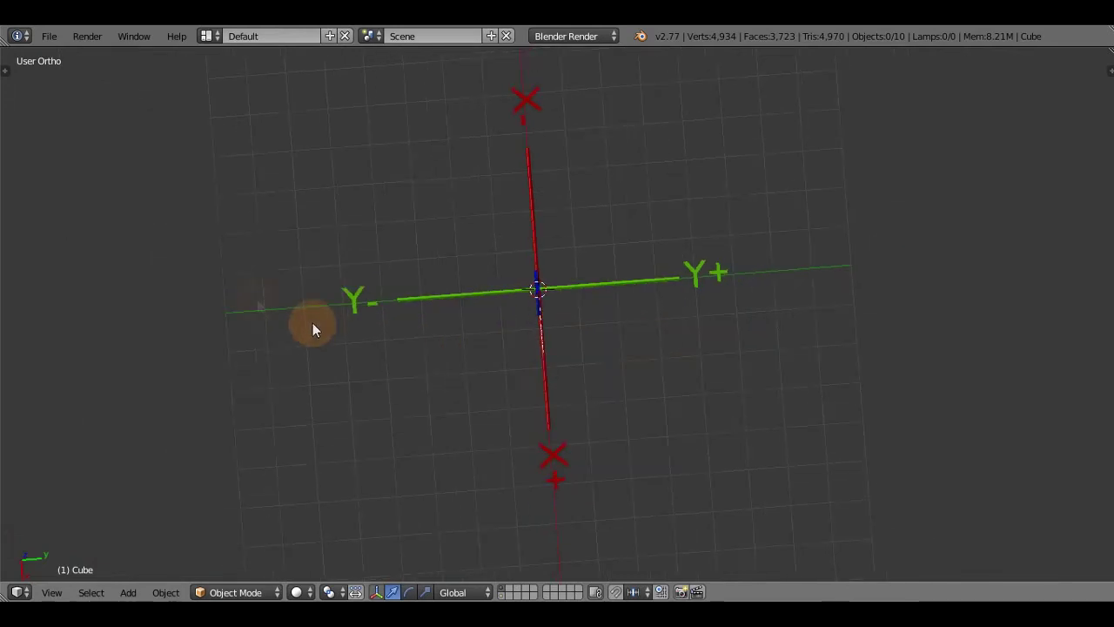
- Open the file latihan_3_start.blend from the "03 navigasi Dasar" folder
left_click(49, 37)
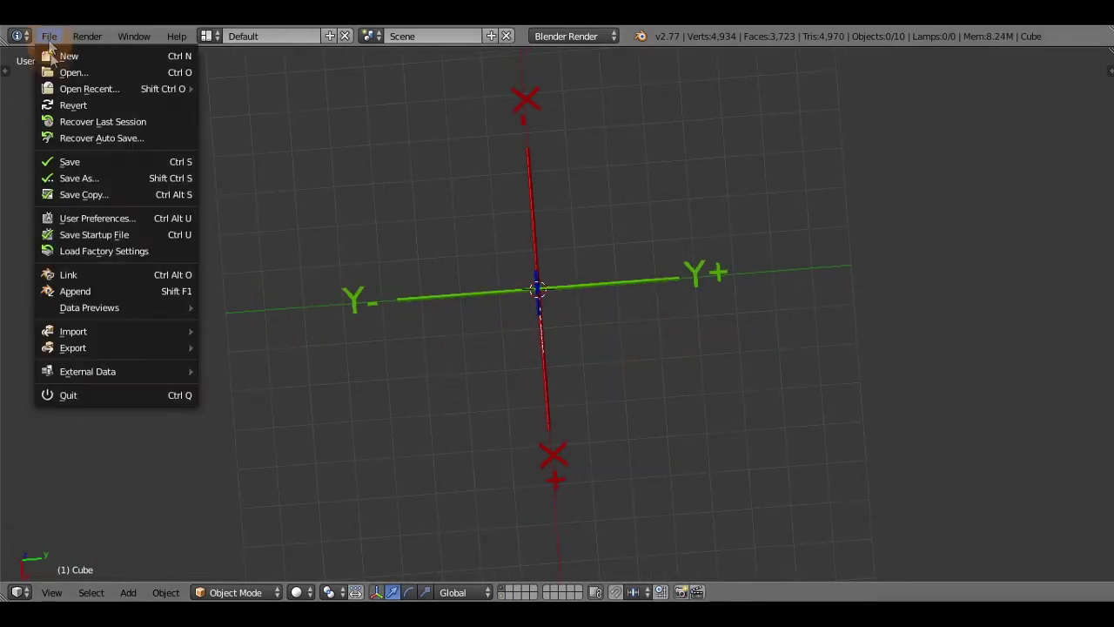
left_click(81, 72)
left_click(272, 119)
left_click(268, 151)
double_click(267, 144)
- Examine the tree stump scene by orbiting it and zooming repeatedly between the butterflies and the whole island
middle_click_drag(471, 323, 612, 313)
middle_click_drag(524, 322, 599, 318)
scroll(601, 318, "up", 5)
scroll(600, 318, "down", 6)
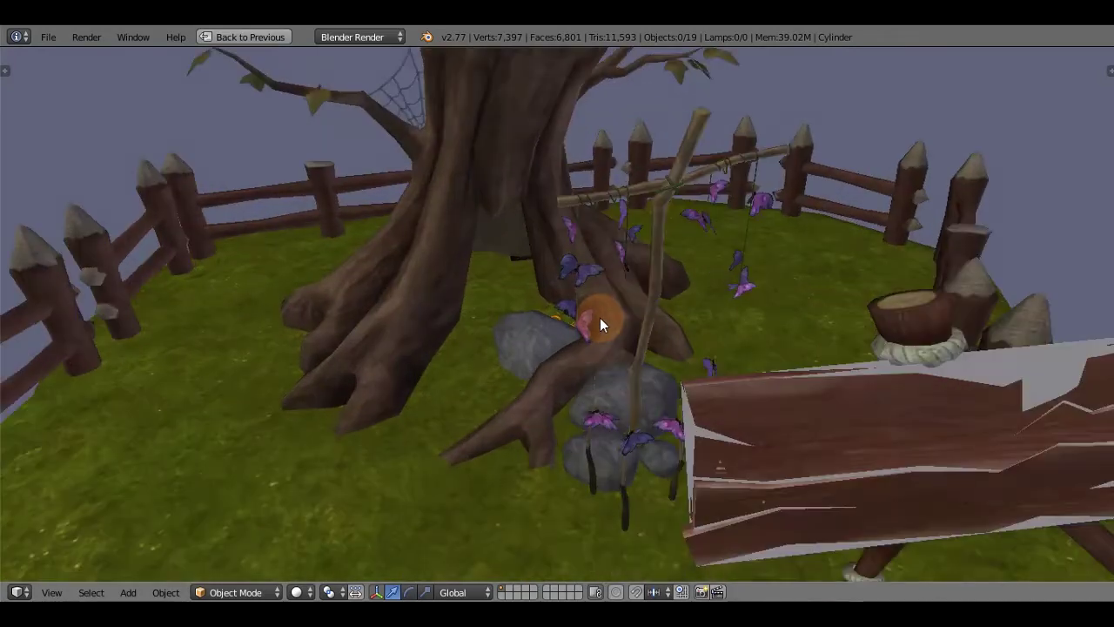
scroll(600, 318, "up", 6)
scroll(599, 317, "up", 4)
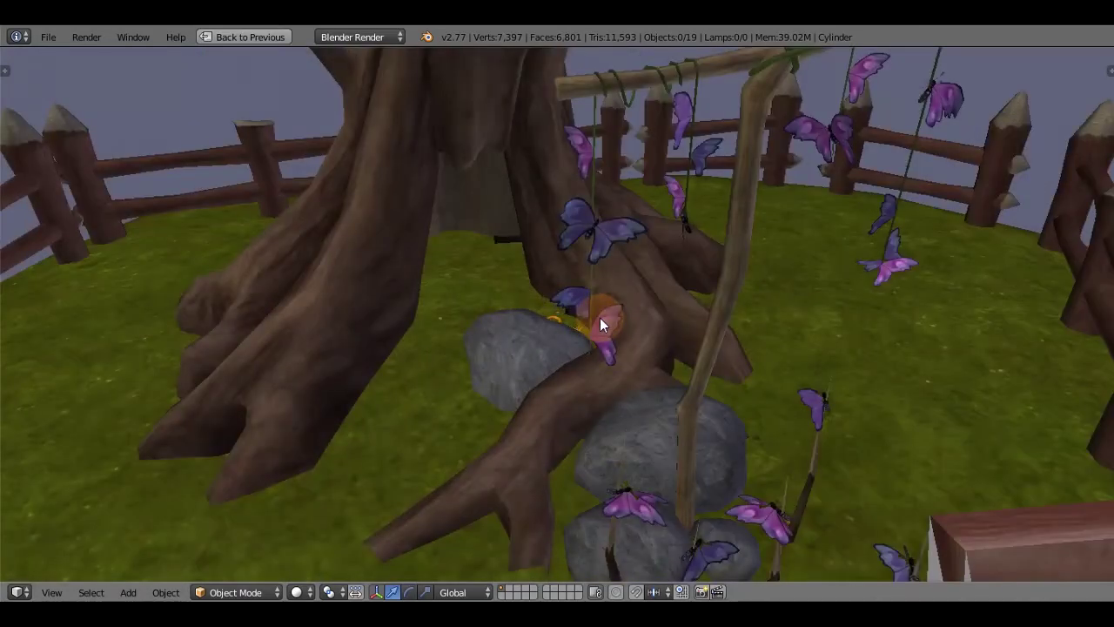
scroll(599, 317, "down", 3)
scroll(599, 318, "down", 3)
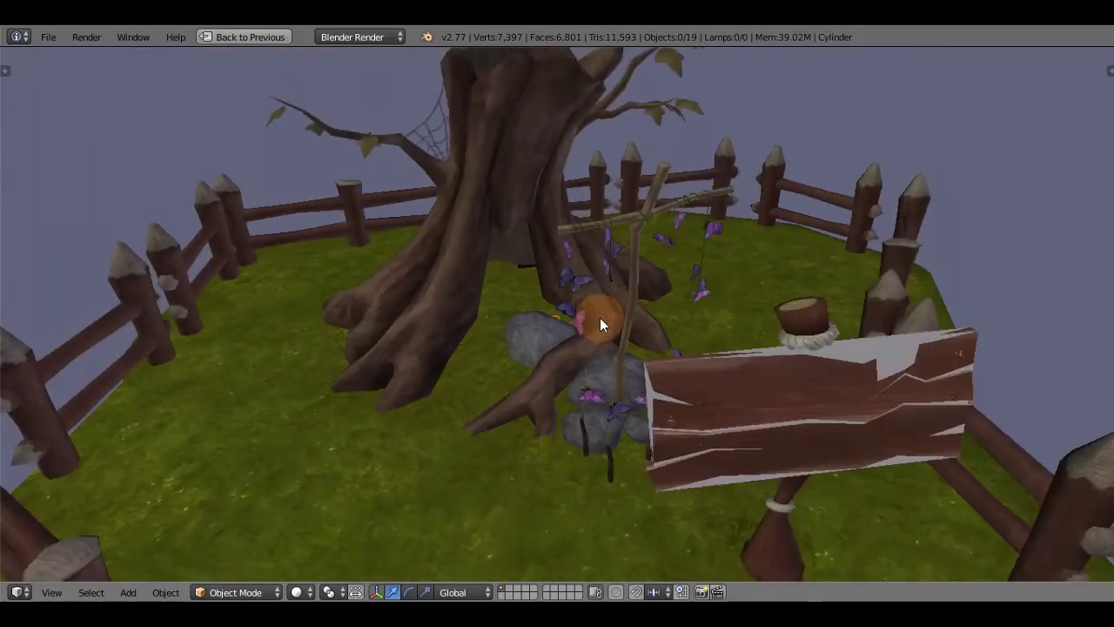
scroll(600, 318, "up", 5)
scroll(601, 322, "up", 2)
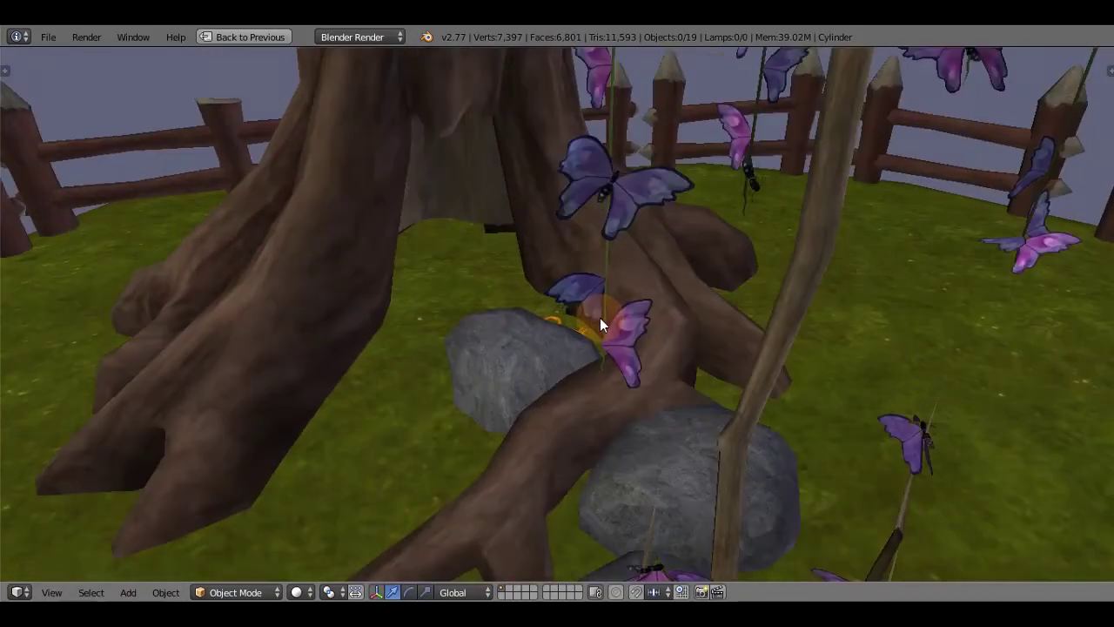
scroll(600, 322, "down", 4)
scroll(599, 320, "down", 6)
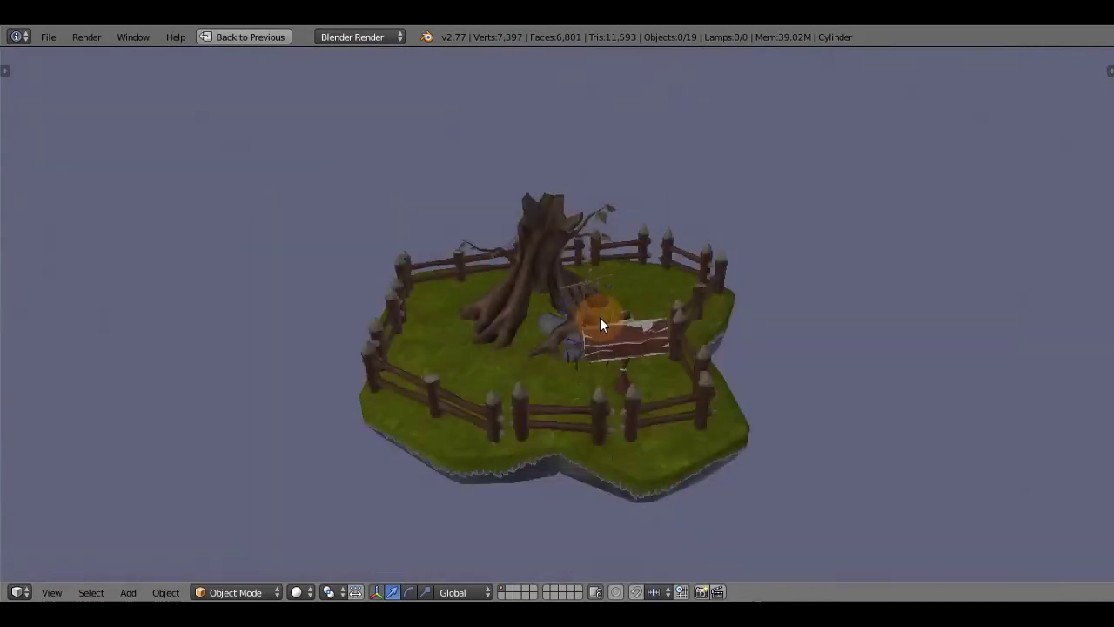
scroll(600, 319, "up", 2)
scroll(600, 322, "up", 4)
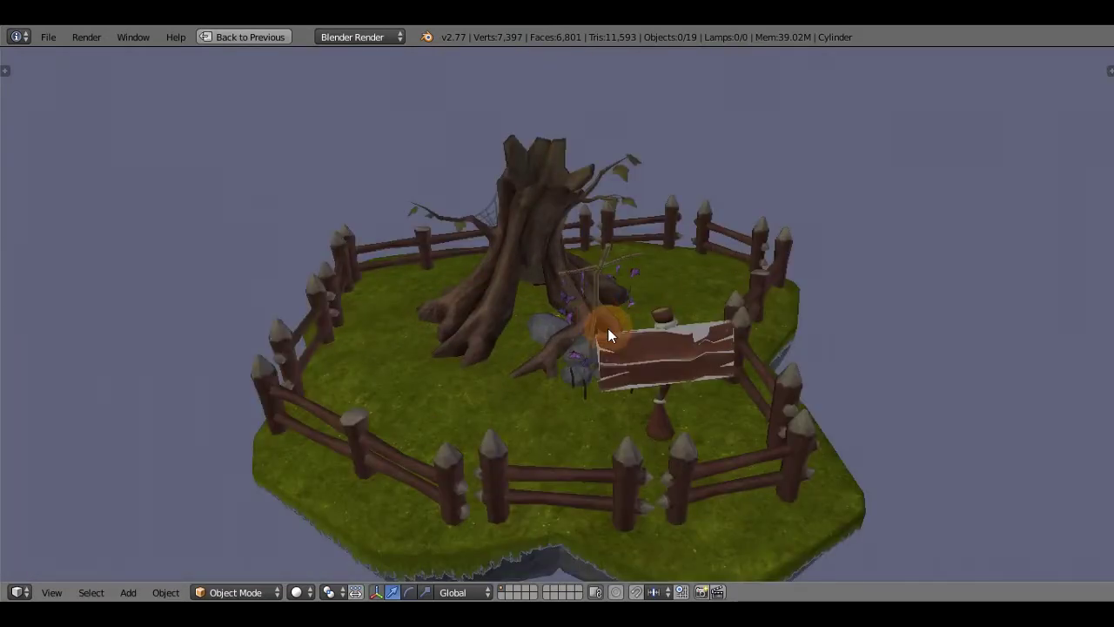
- Inspect the area behind the grey rock by the tree roots up close, and view the whole island from the side and above
middle_click_drag(513, 348, 537, 355)
scroll(571, 363, "up", 10)
scroll(537, 354, "up", 2)
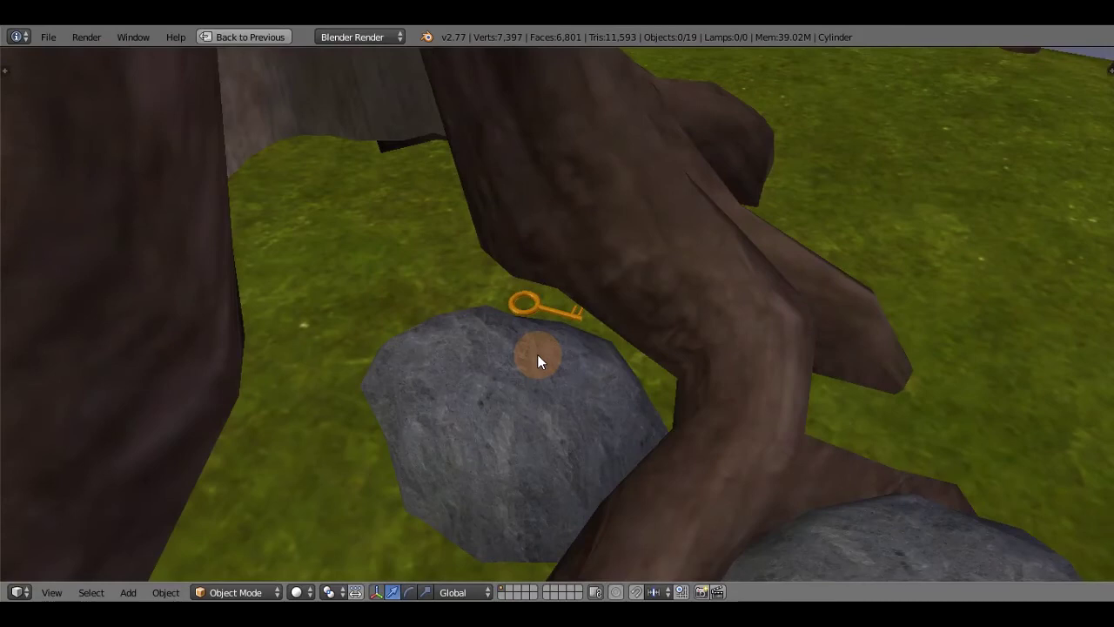
scroll(537, 354, "down", 10)
scroll(537, 354, "down", 5)
middle_click_drag(537, 355, 537, 329)
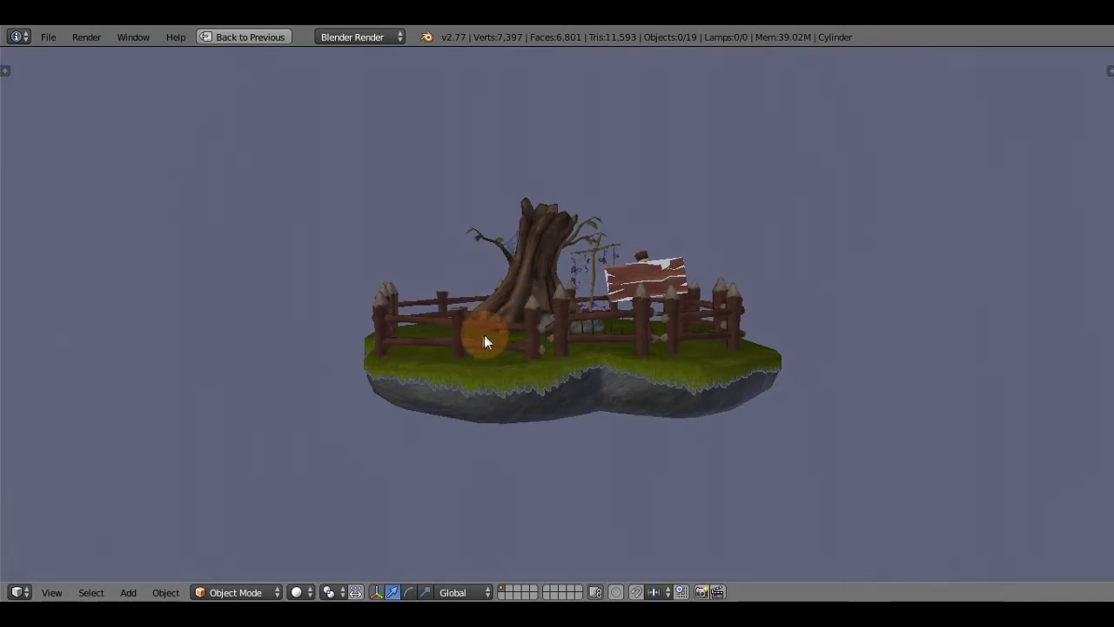
middle_click_drag(414, 328, 389, 343, "shift")
middle_click_drag(444, 258, 509, 359)
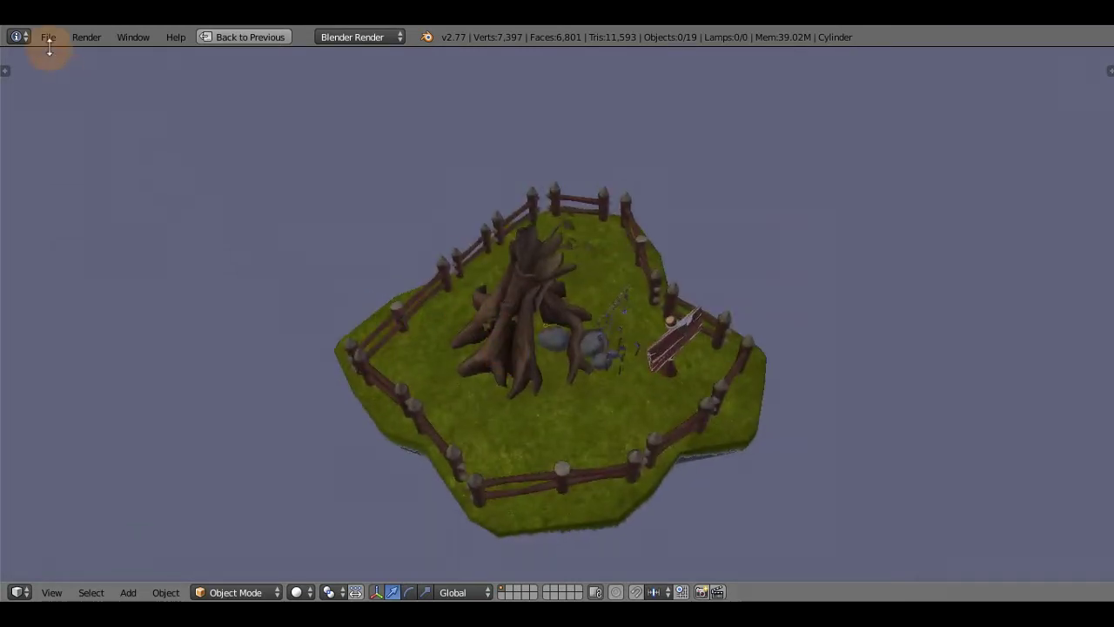
- Open the file latihan_4_start.blend from the "04 tipe View" folder
left_click(48, 37)
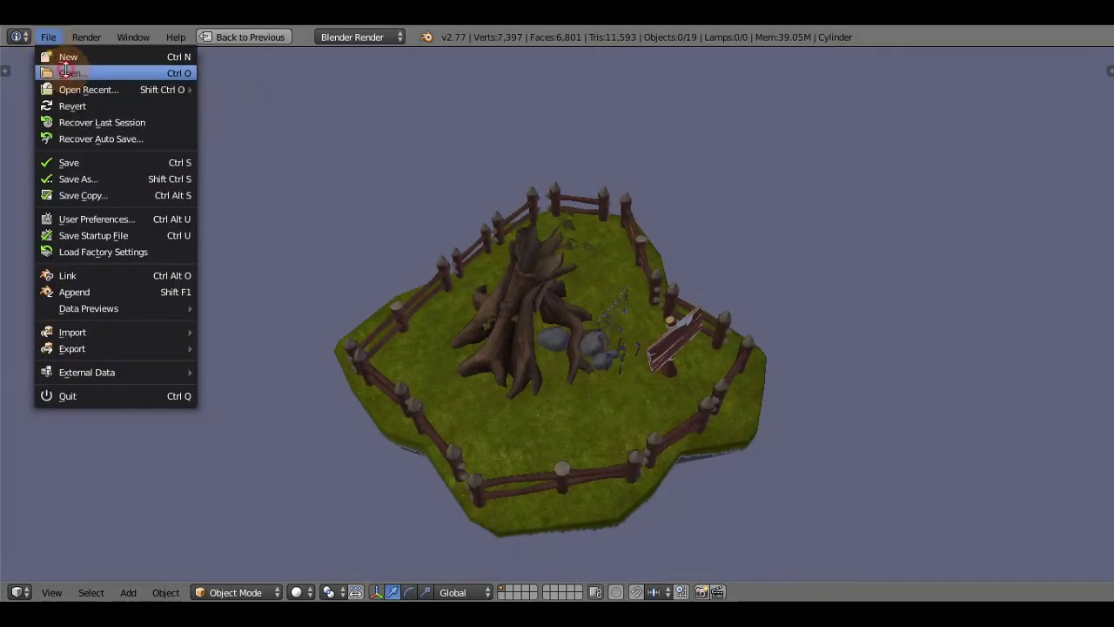
left_click(65, 72)
left_click(289, 119)
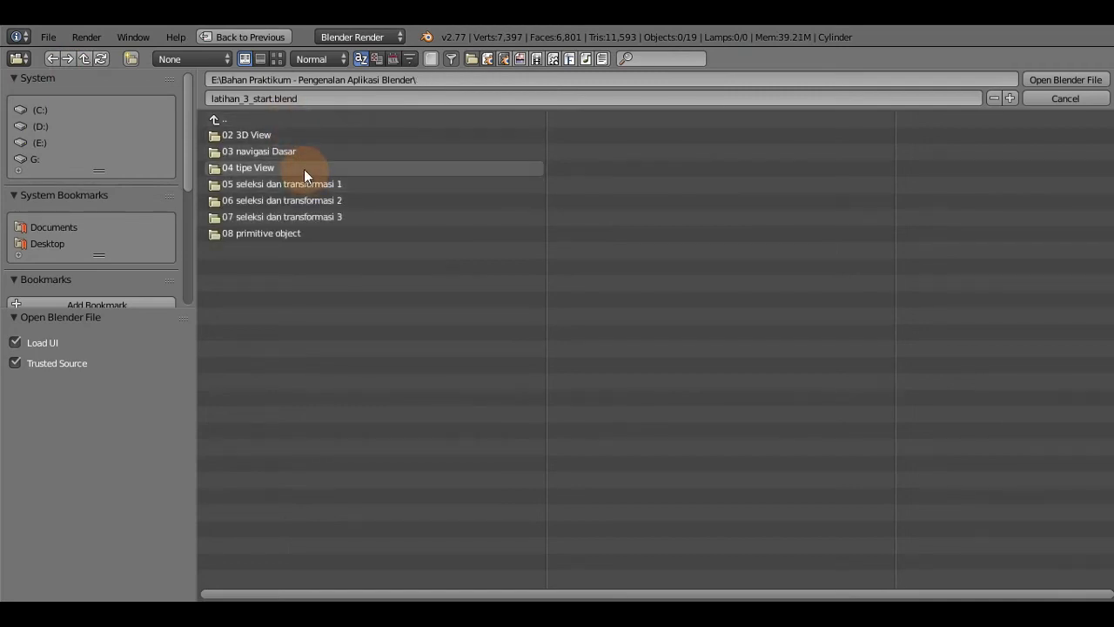
left_click(303, 169)
double_click(284, 138)
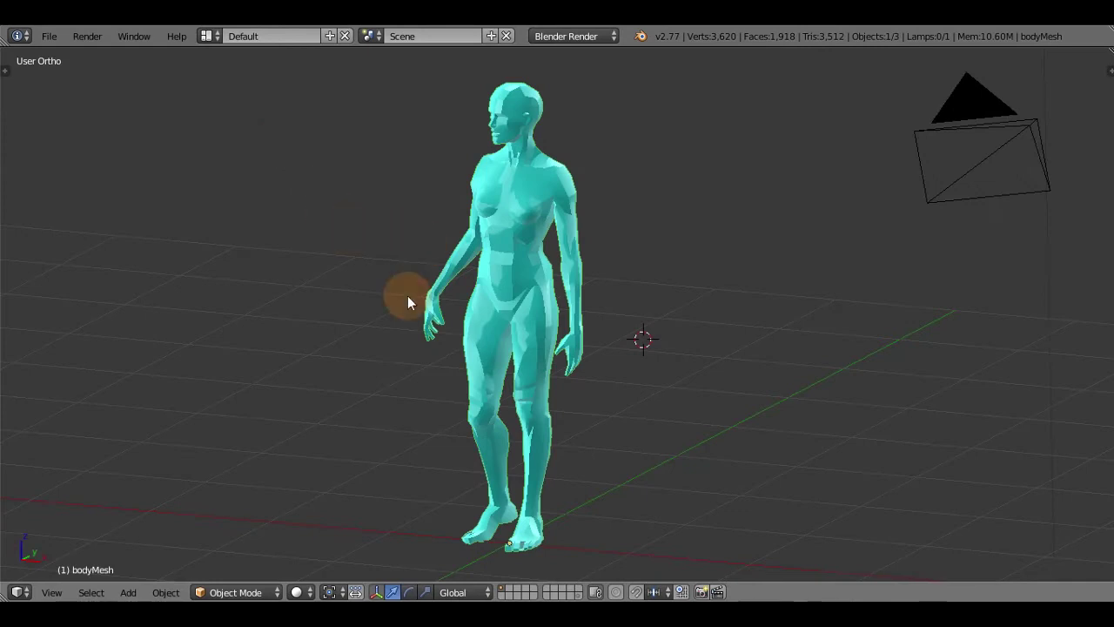
- Orbit slightly around the body model and align the view to the front
middle_click_drag(462, 283, 493, 301)
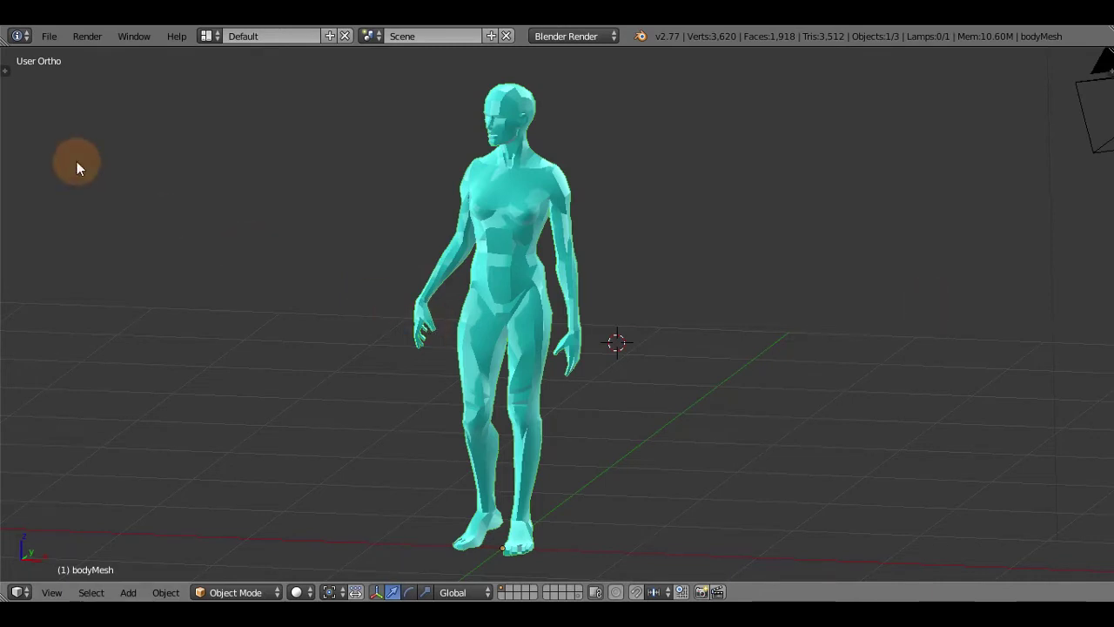
key("KP_1")
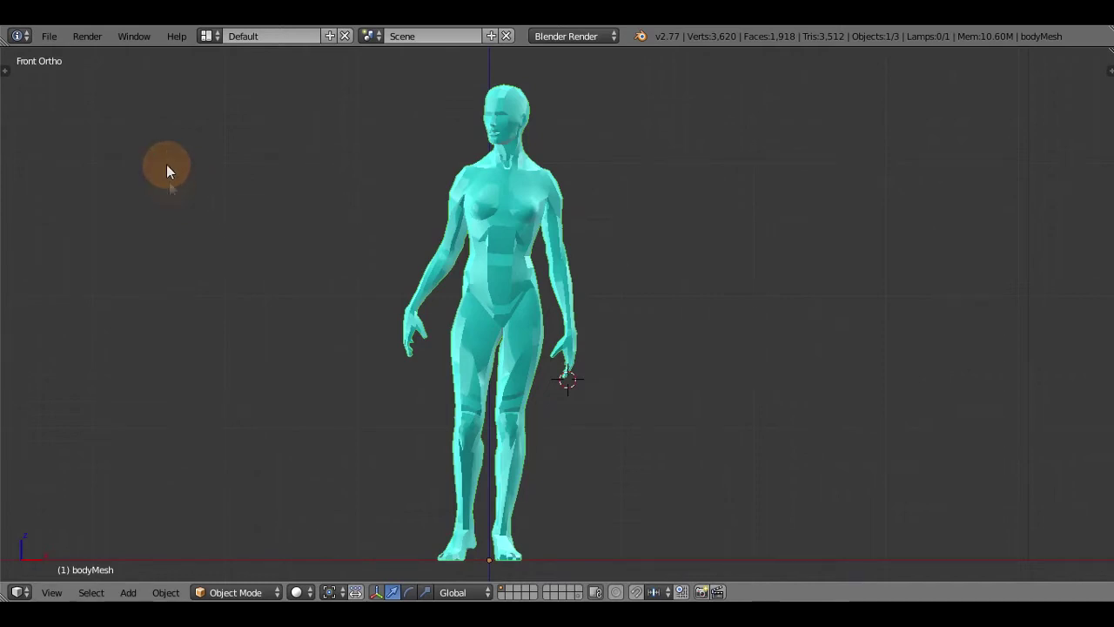
- Review the numpad emulation option in the Input user preferences and close the preferences window
left_click(57, 37)
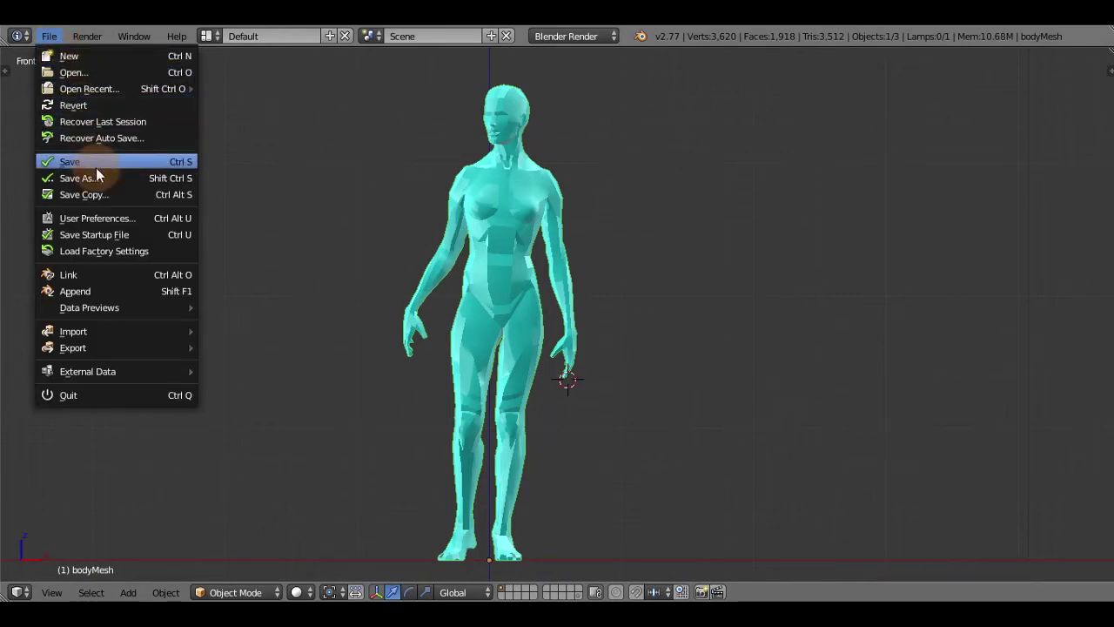
left_click(108, 218)
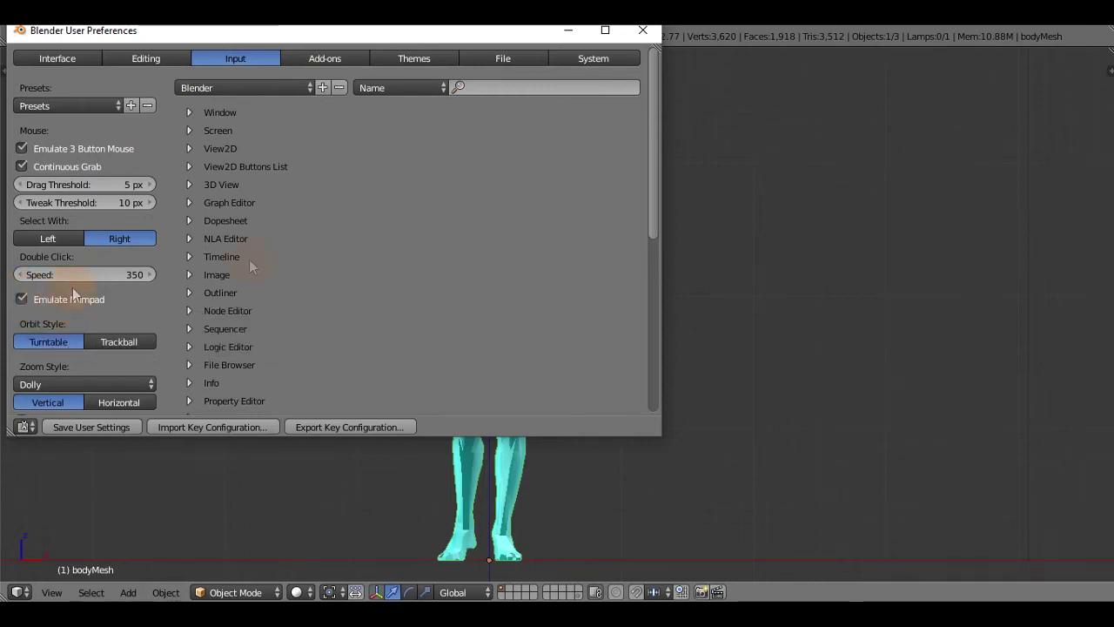
left_click(642, 31)
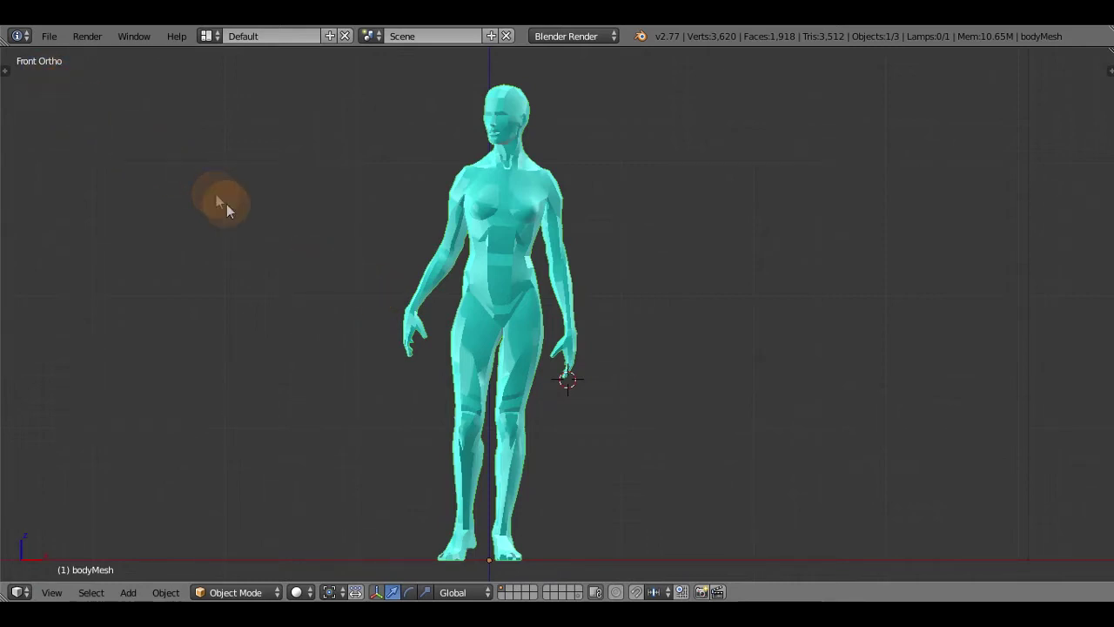
- Compare the front view in perspective and orthographic projection, and view the body model from the back, right, left and top
key("KP_5")
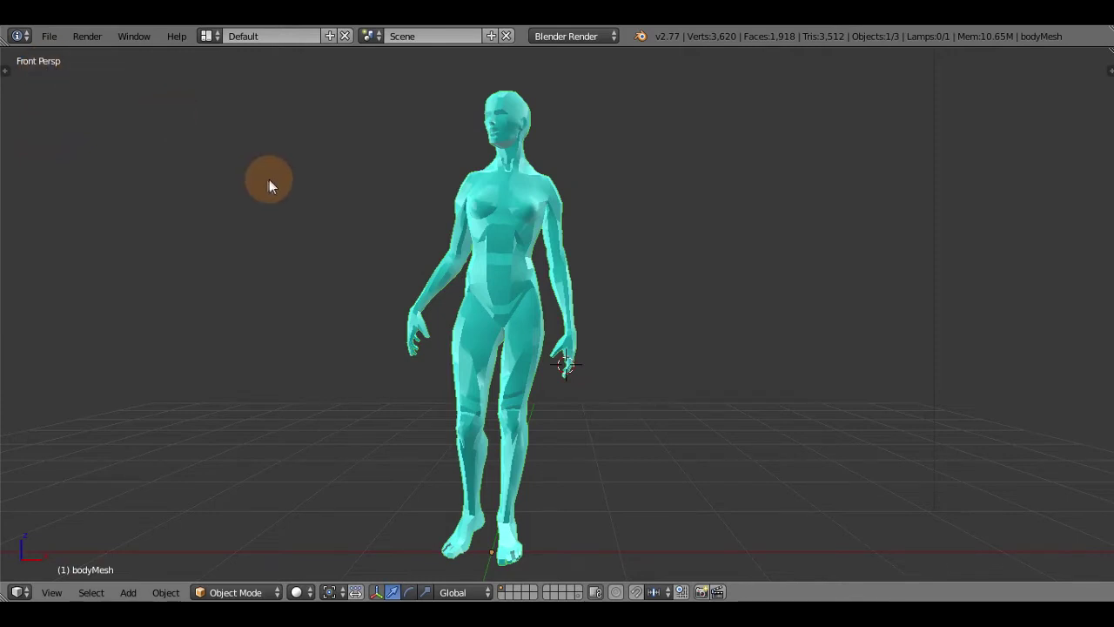
key("KP_5")
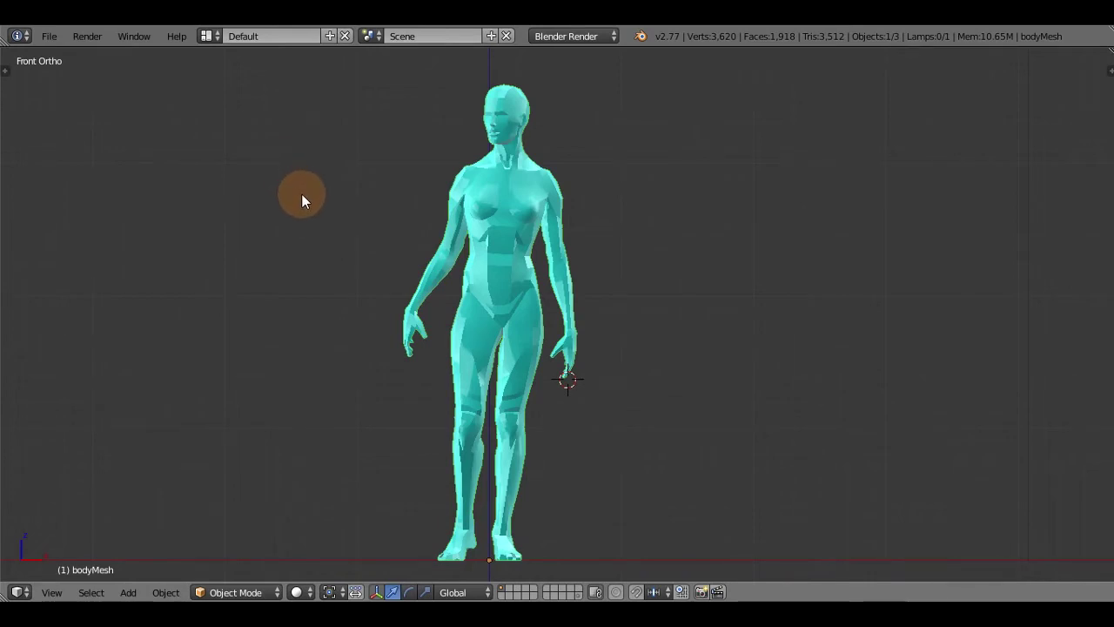
key("ctrl+KP_1")
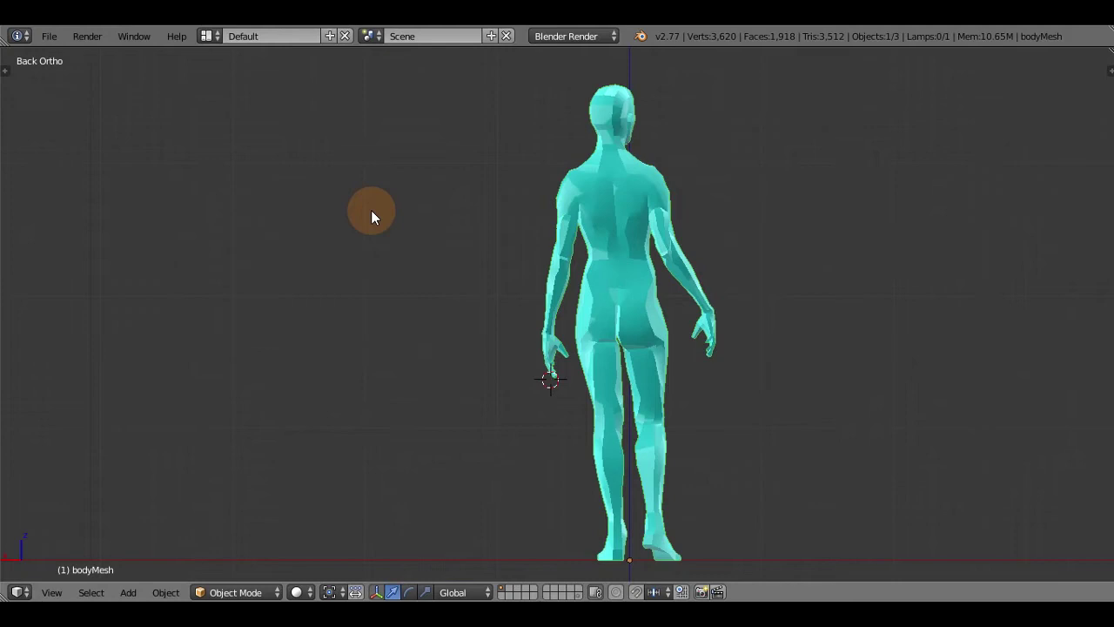
key("KP_3")
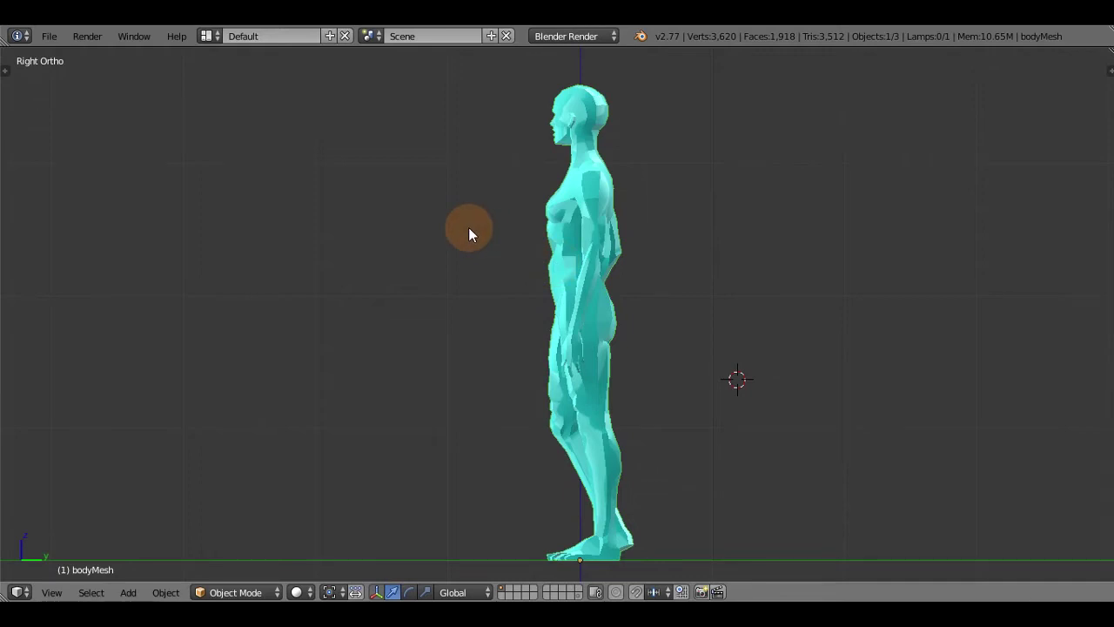
key("ctrl+KP_3")
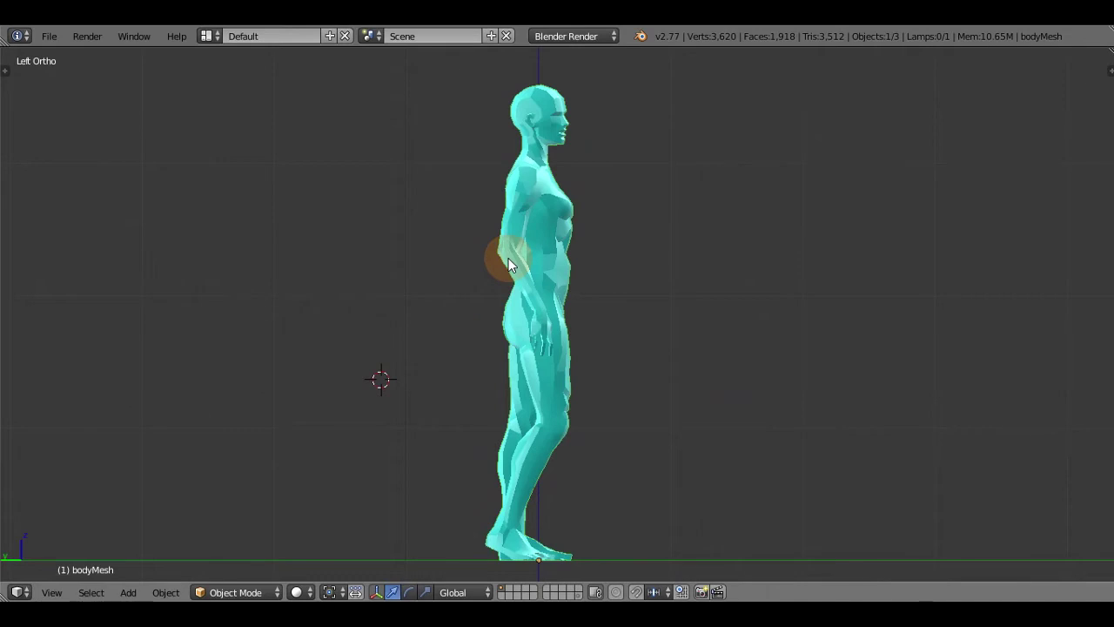
key("KP_7")
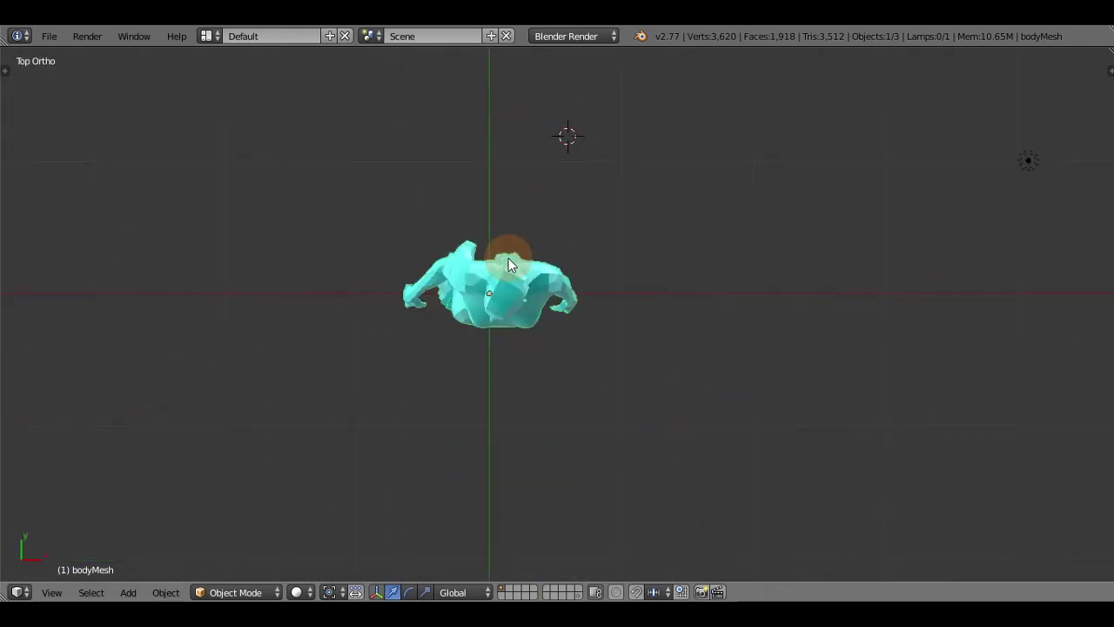
- View the body model from below, and split the 3D view into side-by-side viewports showing the front and right views
key("ctrl+KP_7")
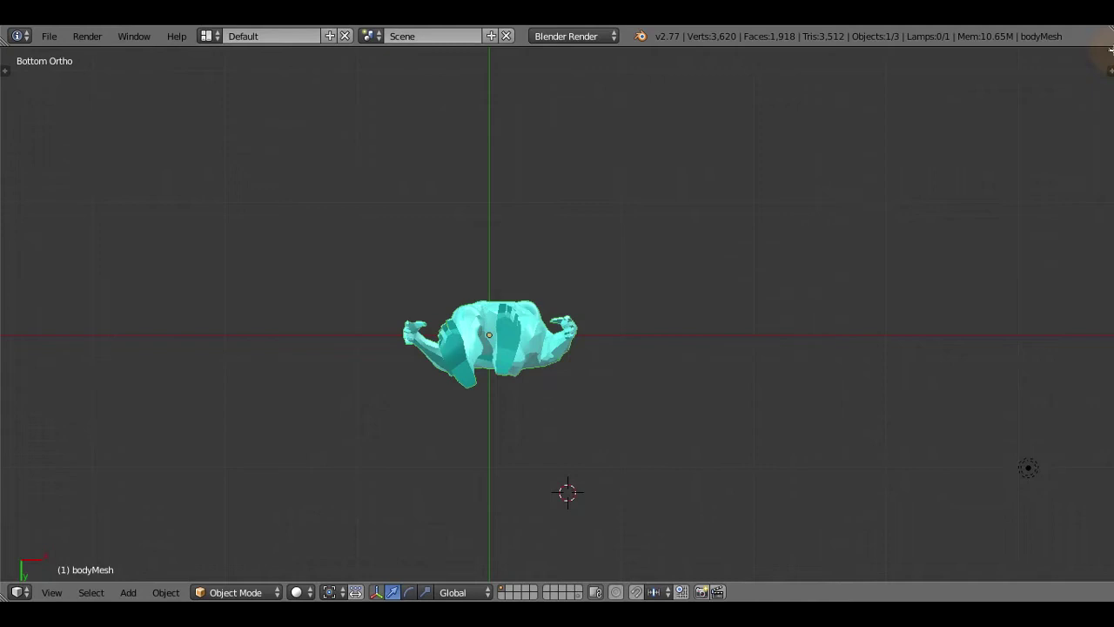
left_click(1111, 50)
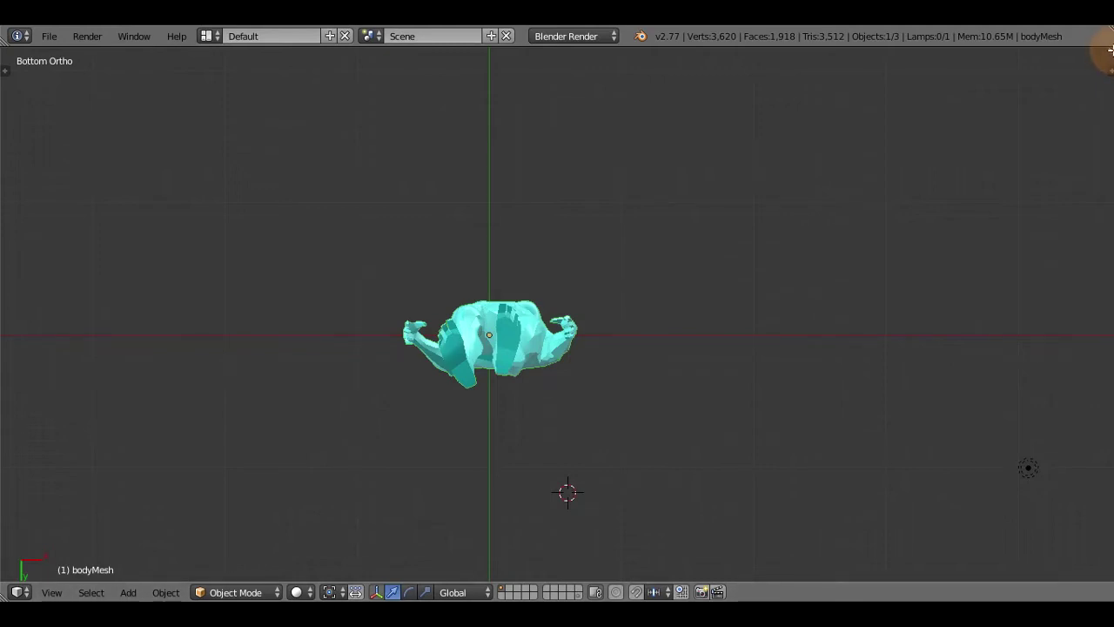
left_click_drag(1111, 49, 525, 189)
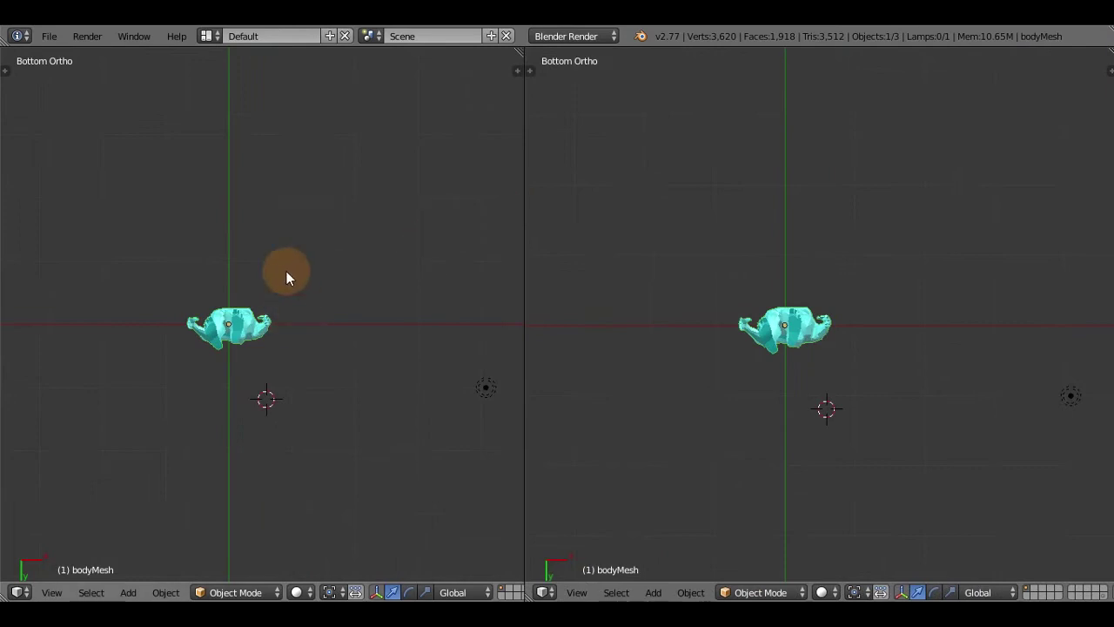
key("KP_1")
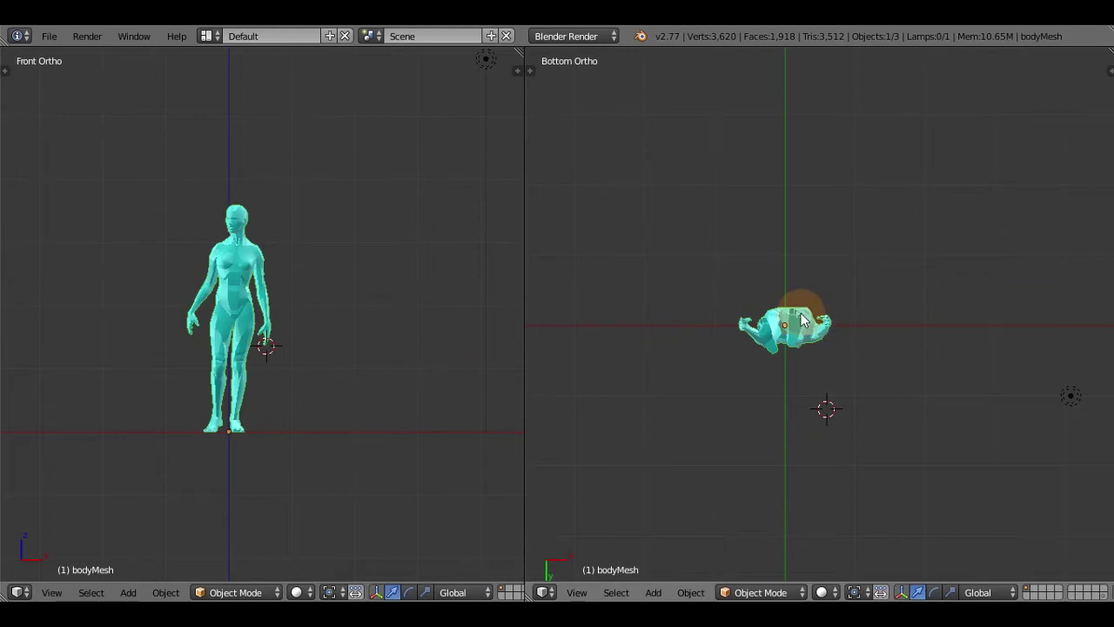
key("KP_3")
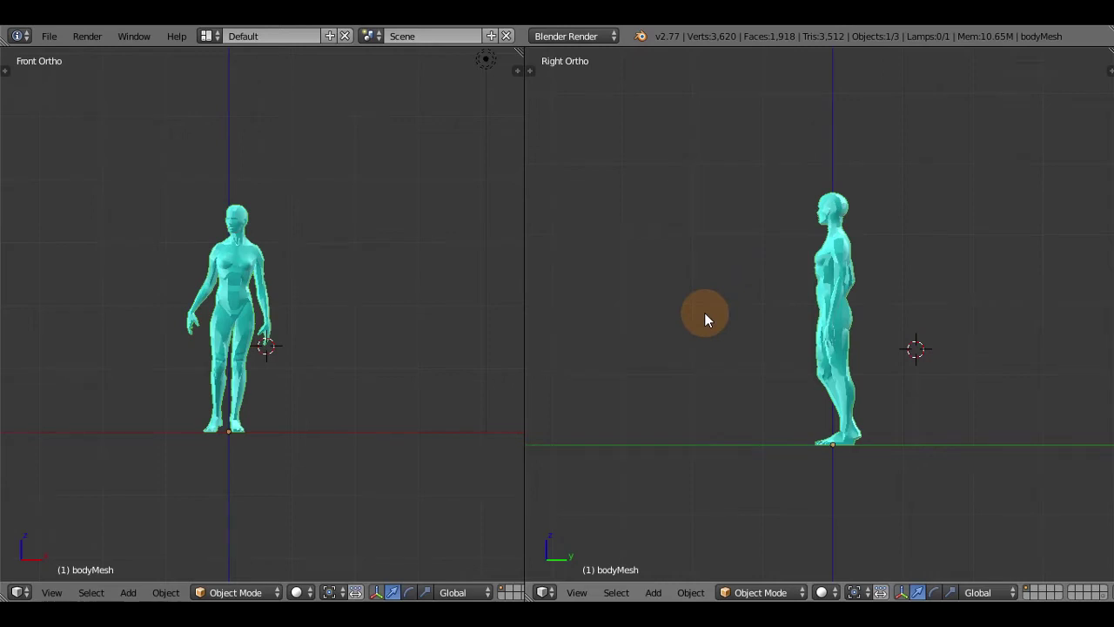
- Open the file latihan_5_start.blend from the "05 seleksi dan transformasi 1" folder
left_click(46, 37)
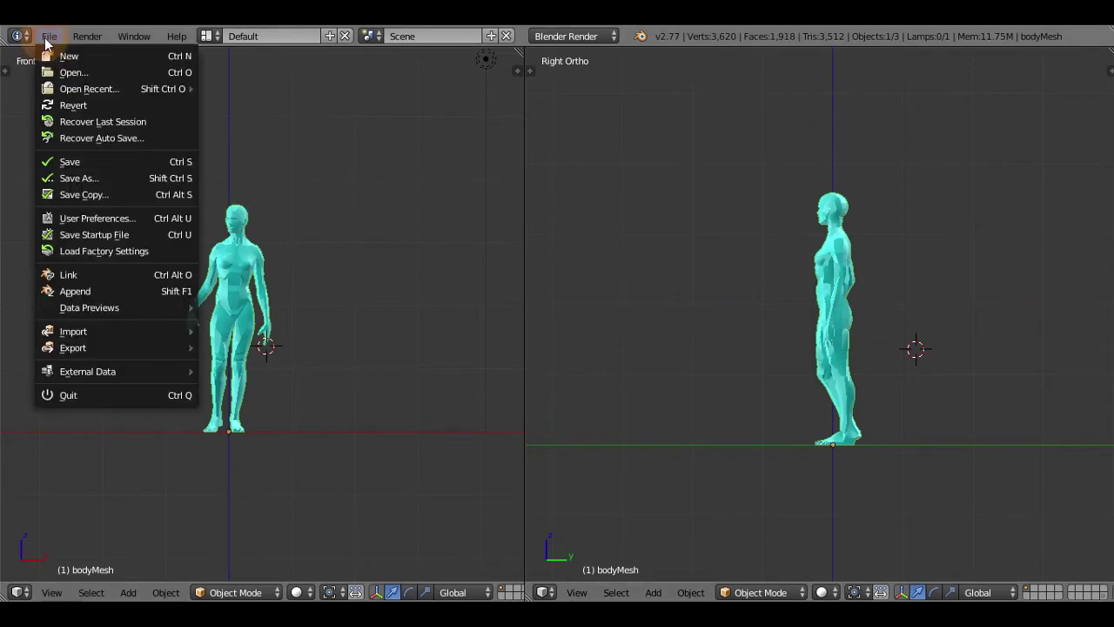
left_click(74, 73)
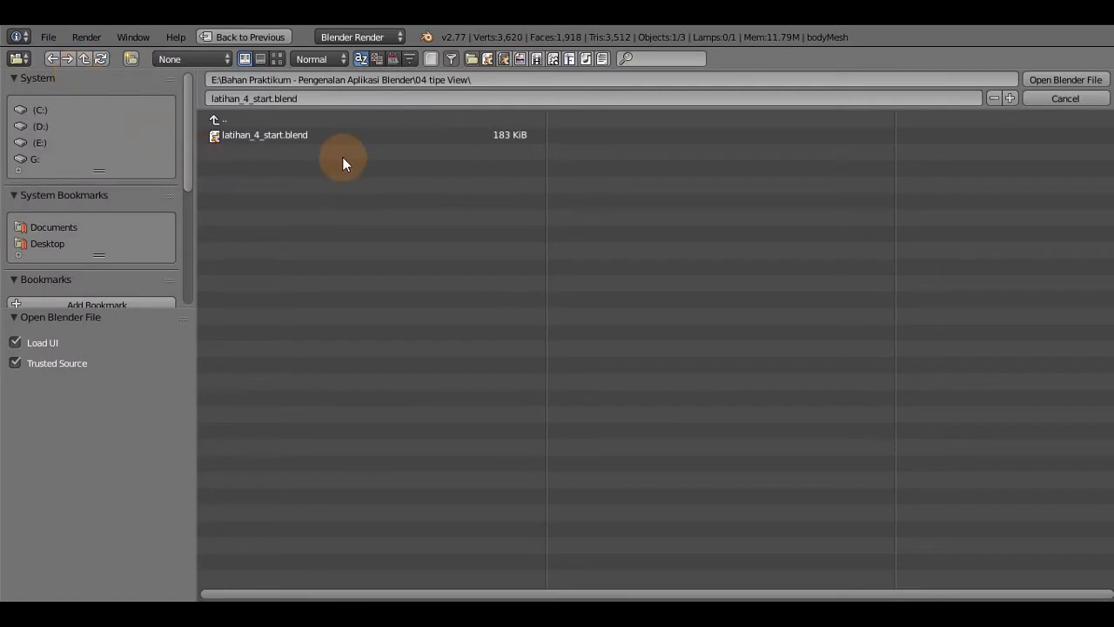
left_click(304, 123)
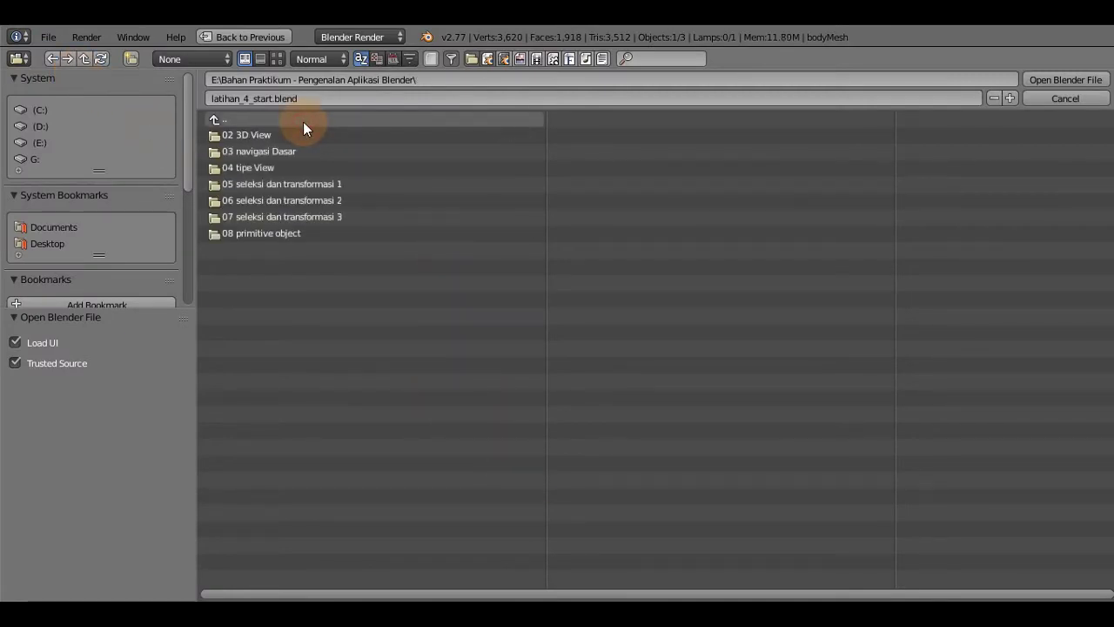
left_click(309, 184)
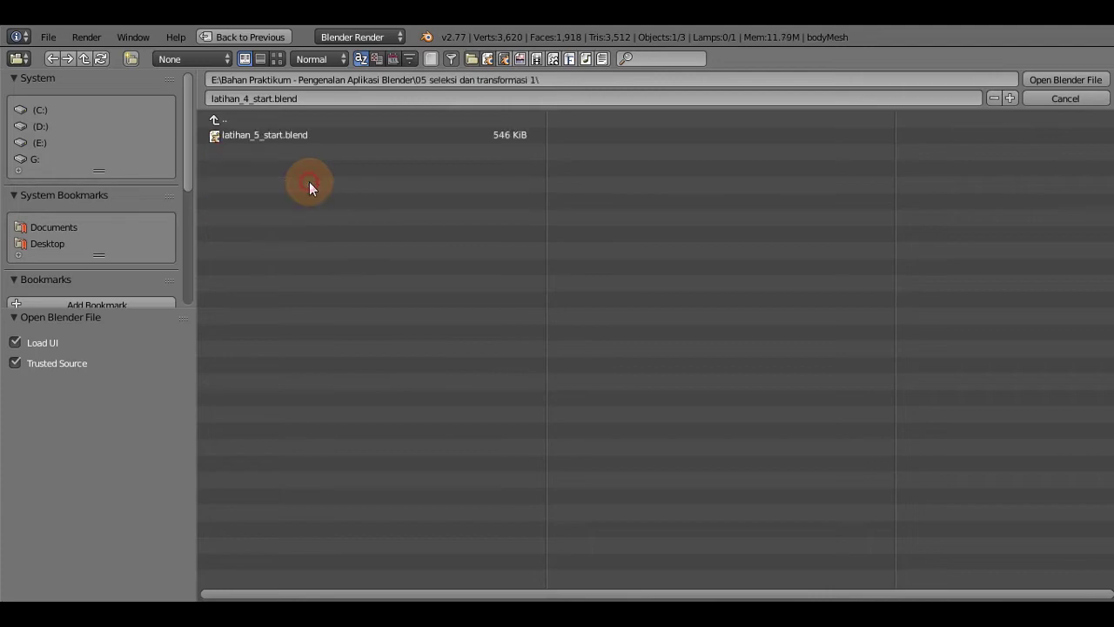
double_click(273, 138)
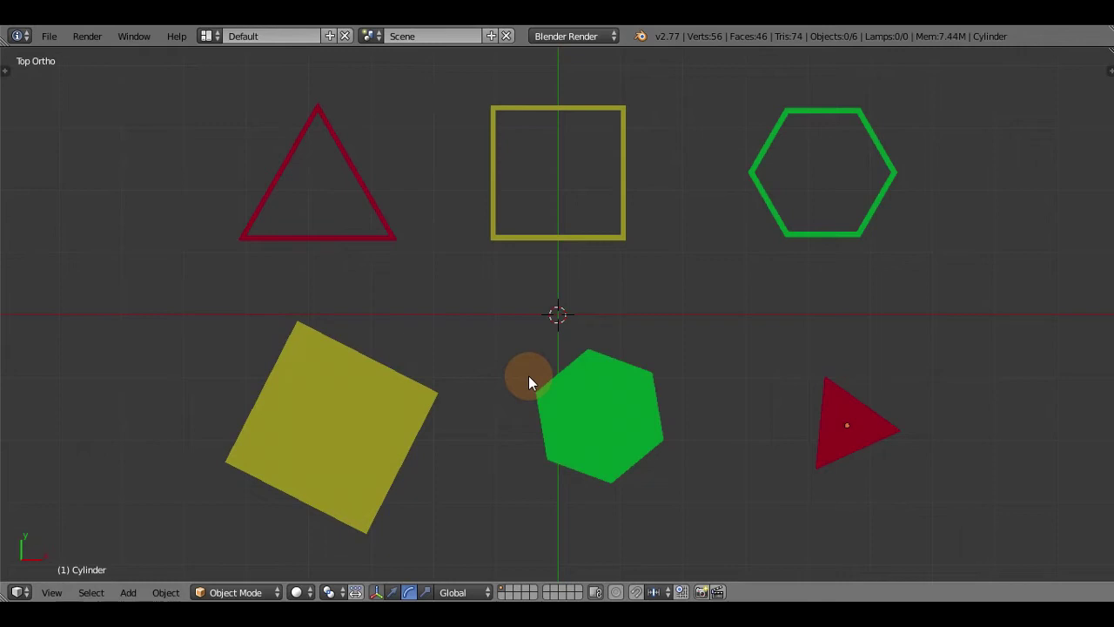
- Move the solid green hexagon, red triangle and yellow square onto the outlines of matching shape and colour
right_click(335, 402)
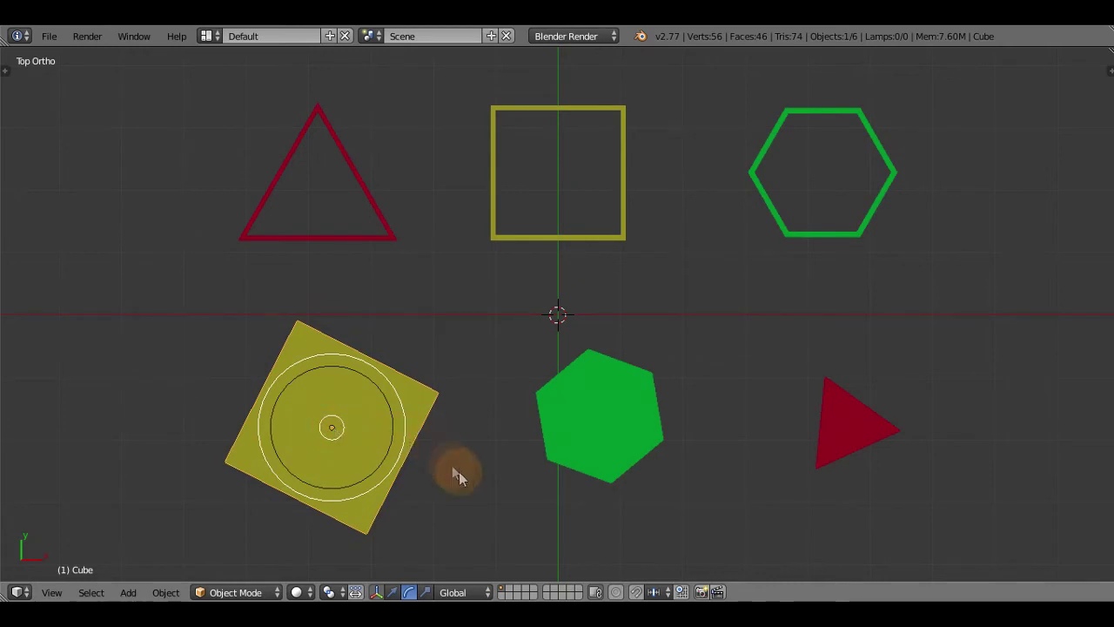
right_click(607, 403)
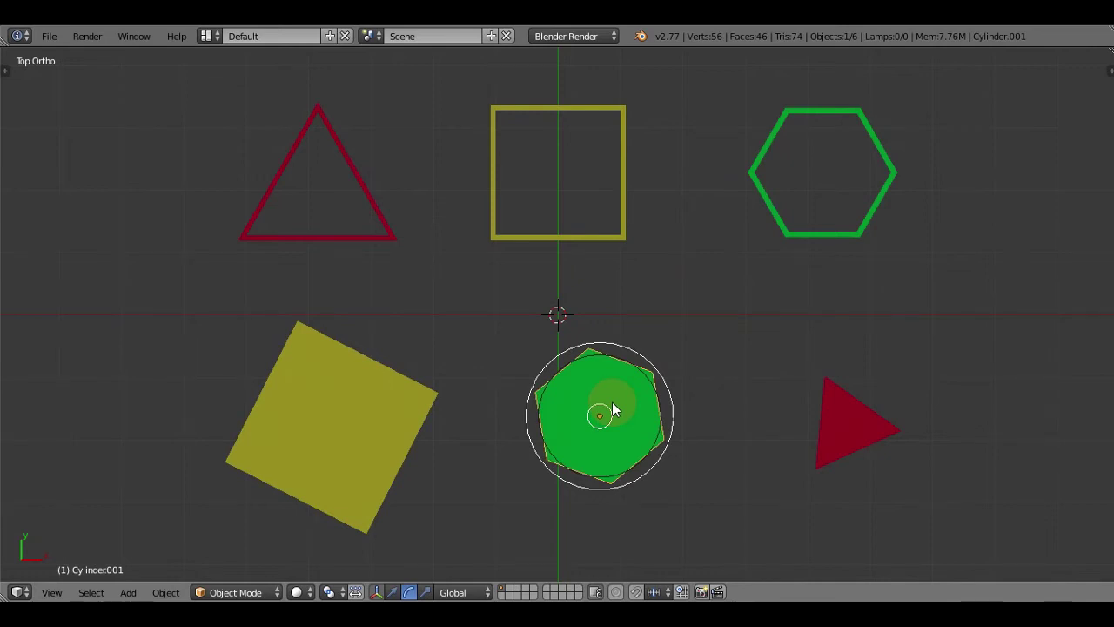
key("g")
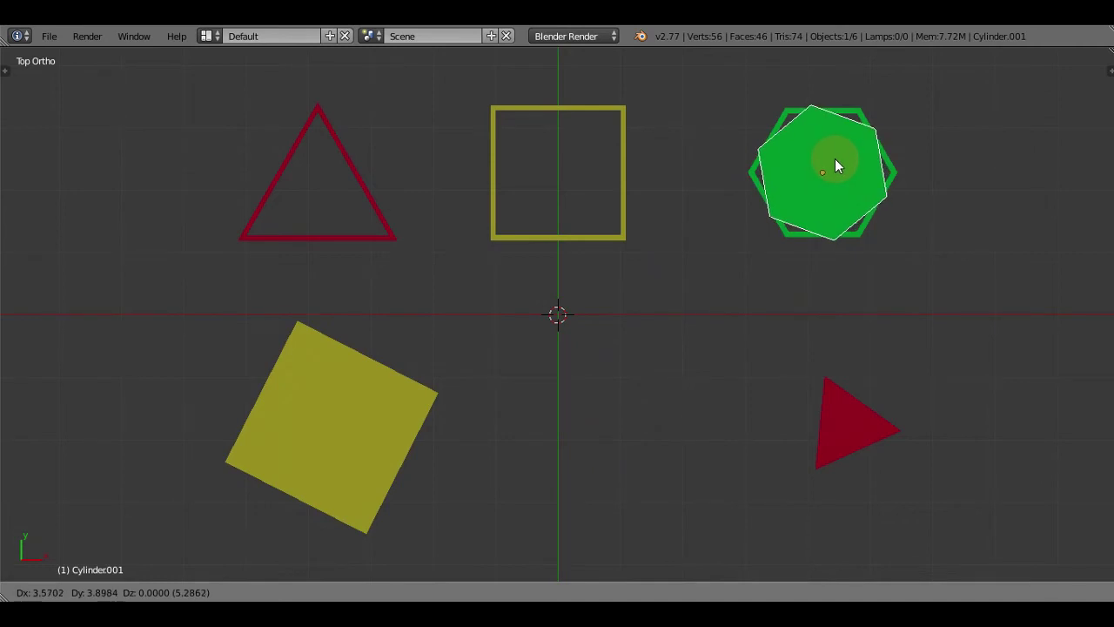
left_click(835, 158)
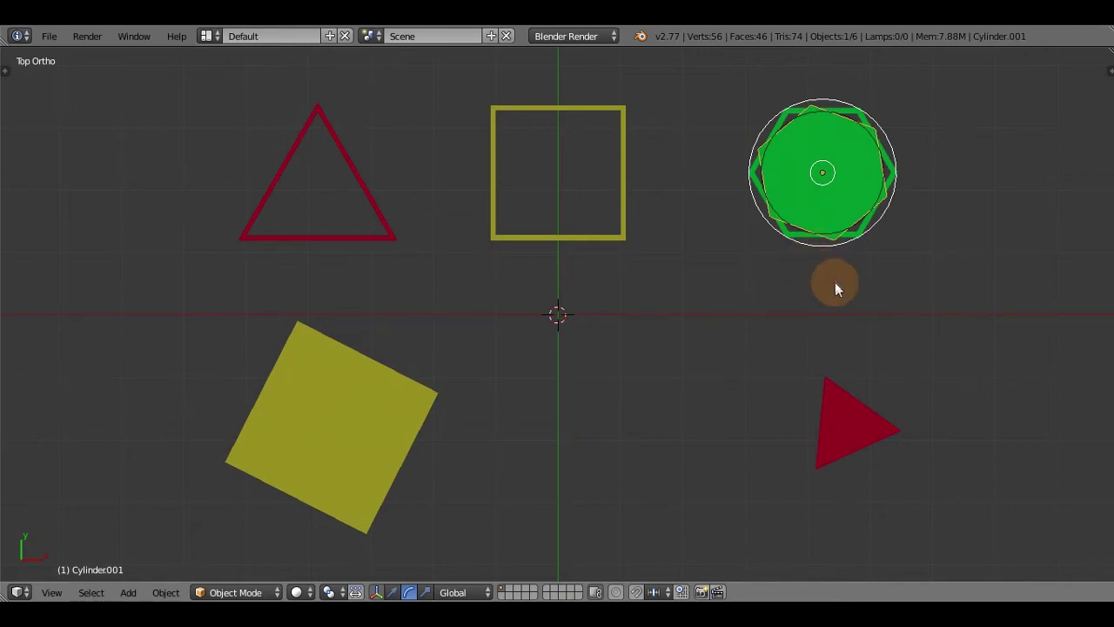
right_click_drag(834, 186, 814, 340)
right_click_drag(855, 413, 319, 175)
right_click_drag(356, 410, 579, 153)
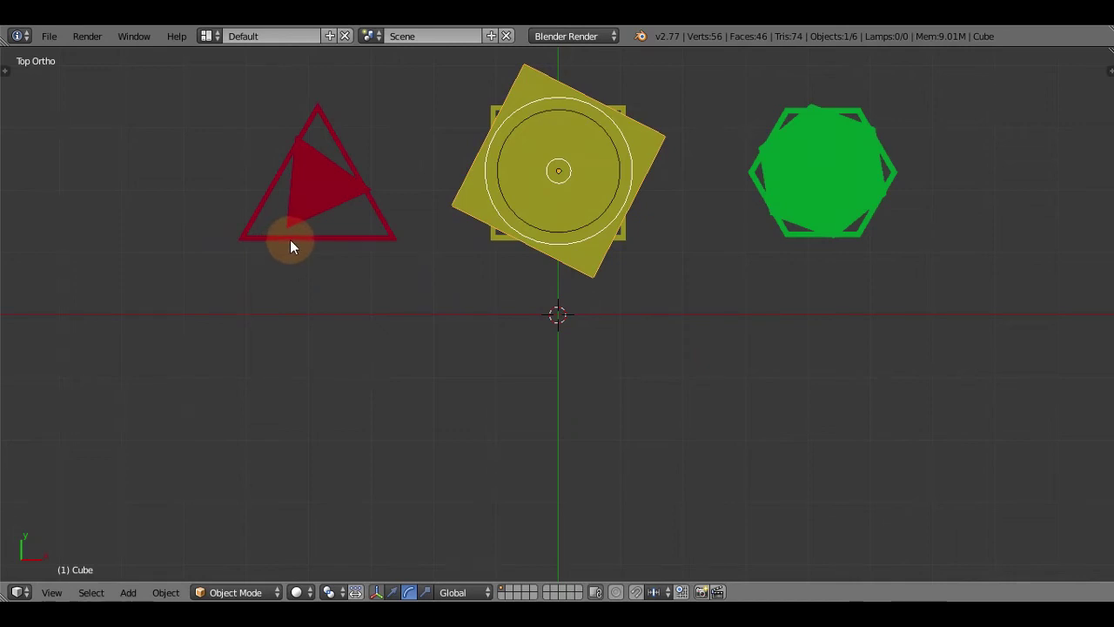
- Rotate the solid red triangle, yellow square and green hexagon so their edges line up with their outlines
right_click(319, 181)
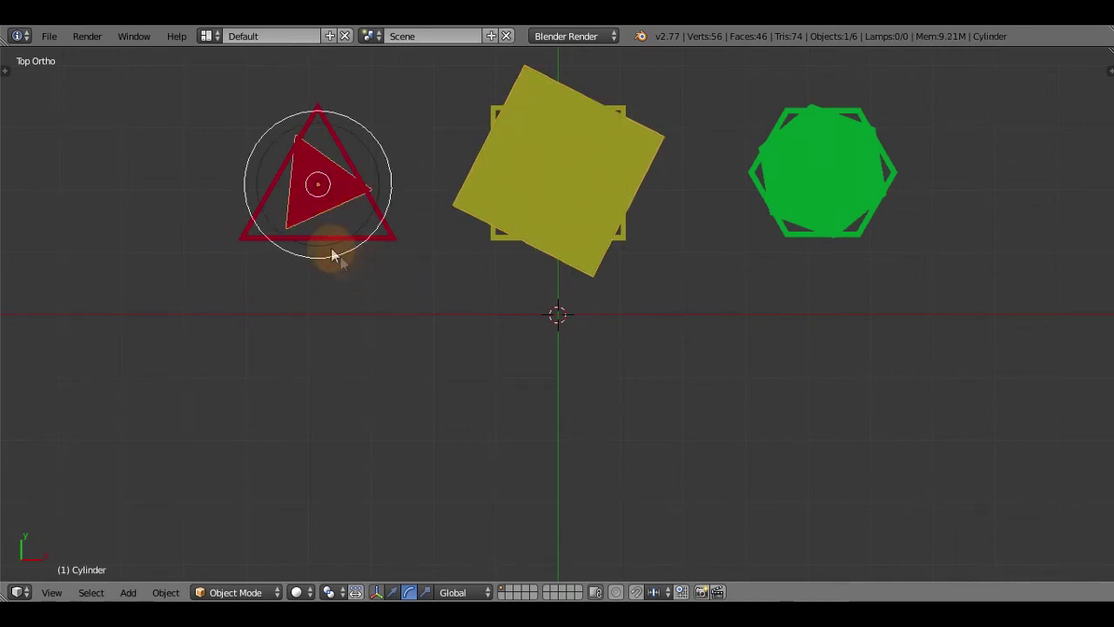
key("r")
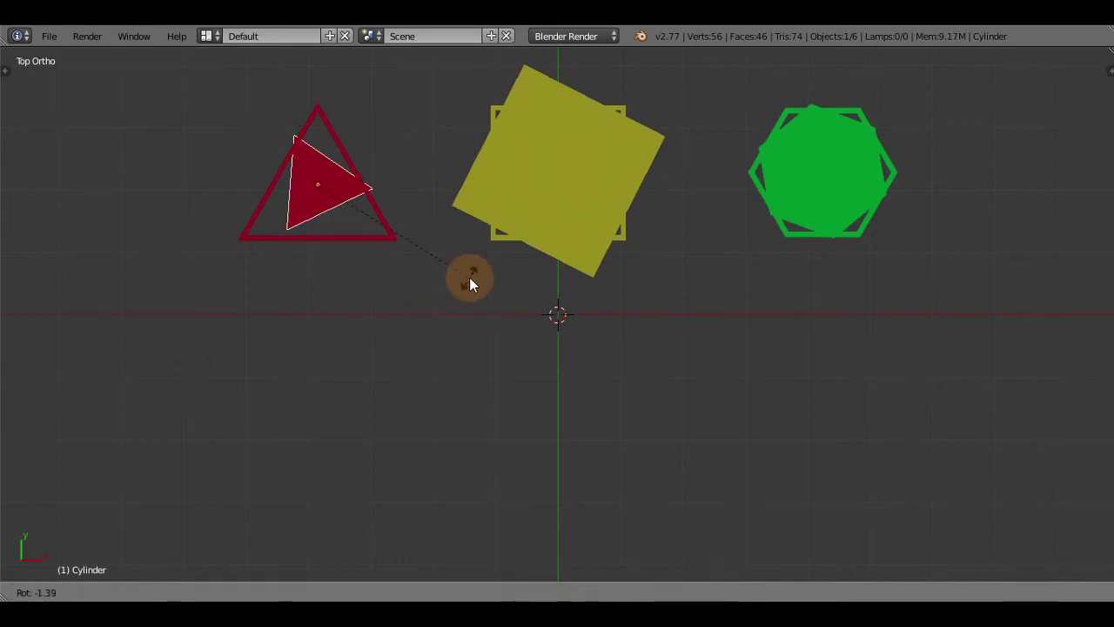
left_click(412, 340)
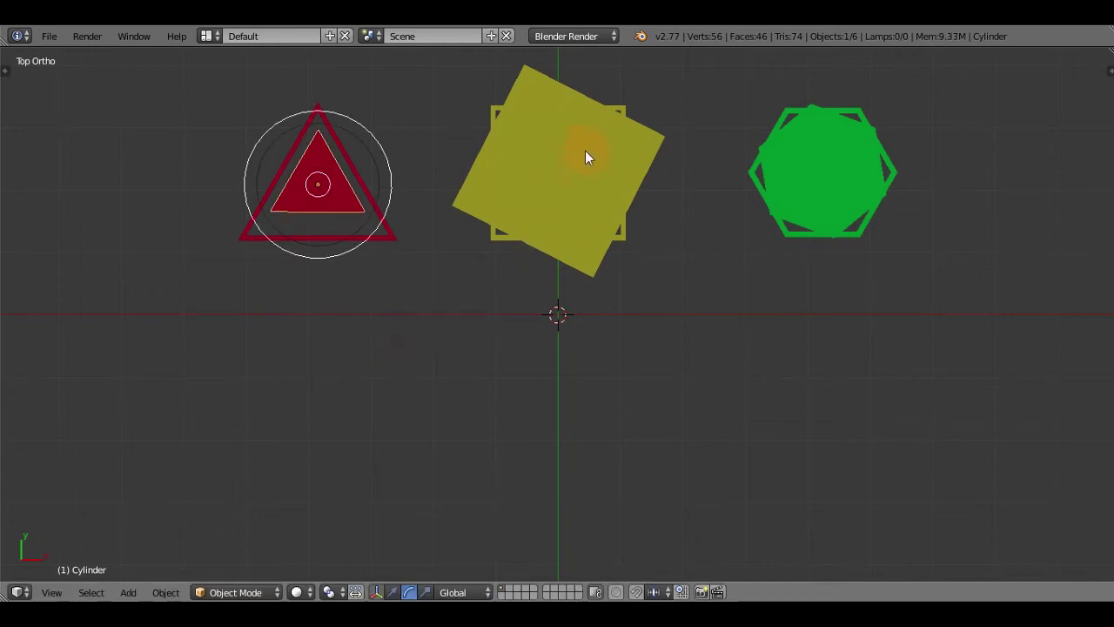
right_click(592, 152)
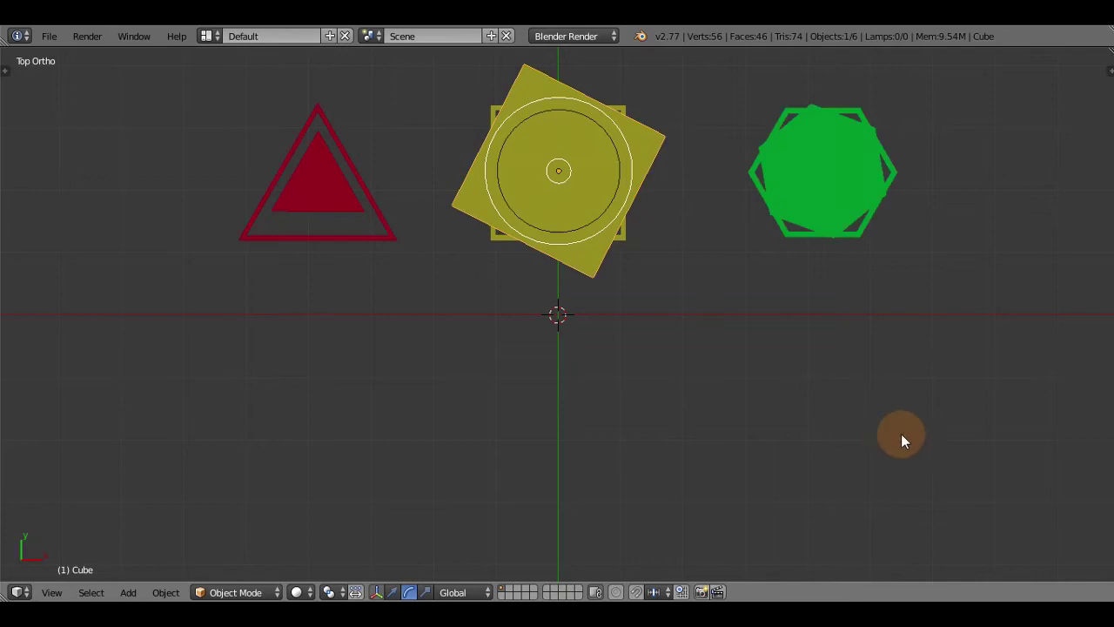
key("r")
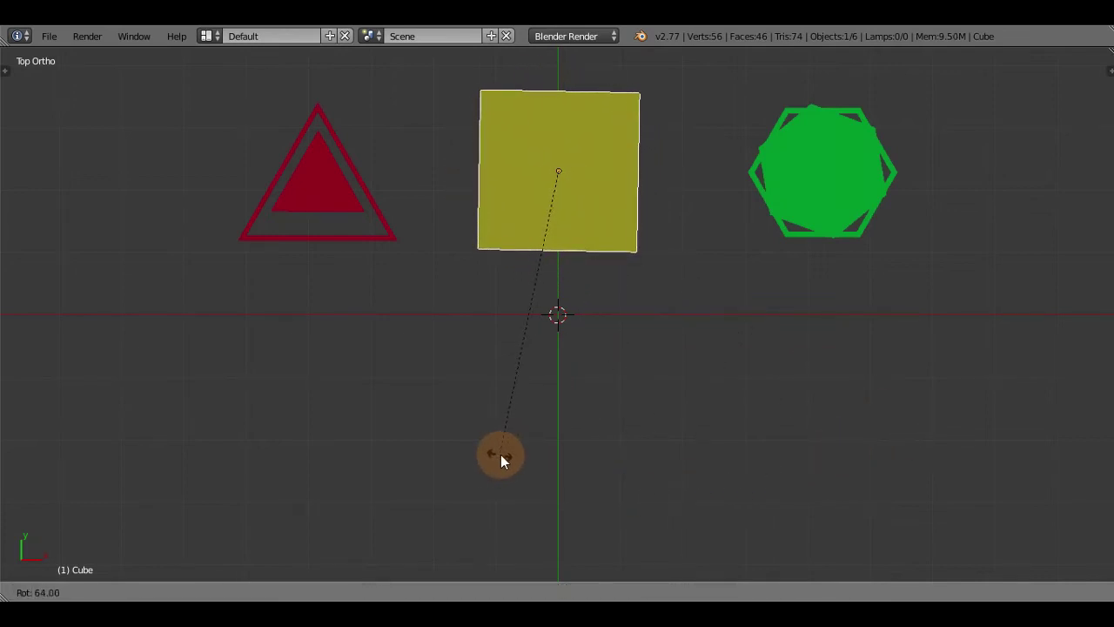
left_click(508, 454)
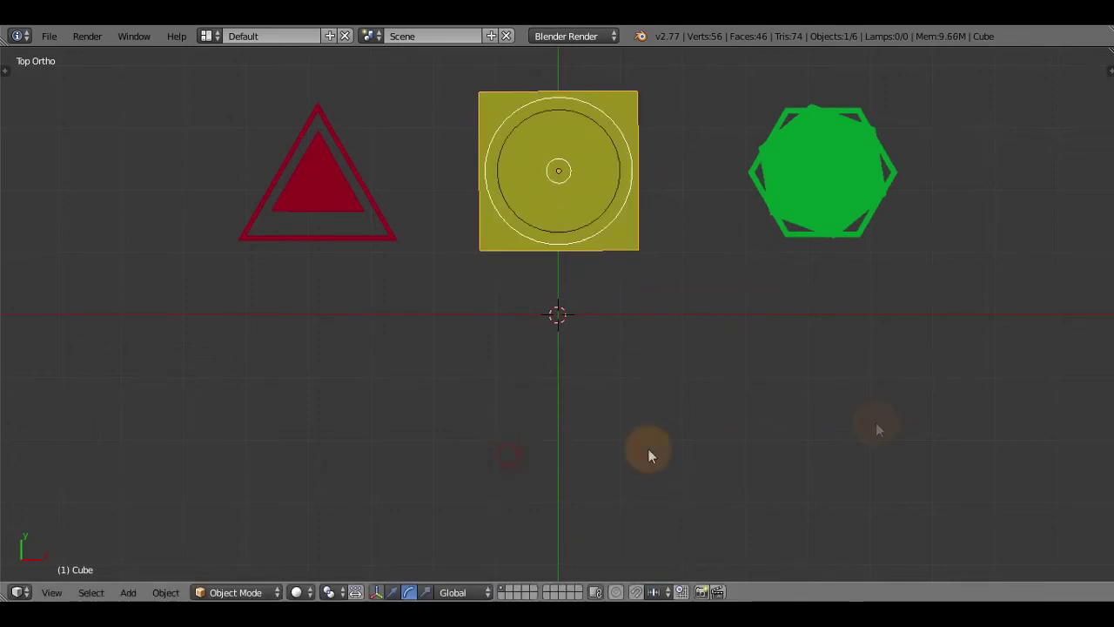
right_click(842, 184)
key("r")
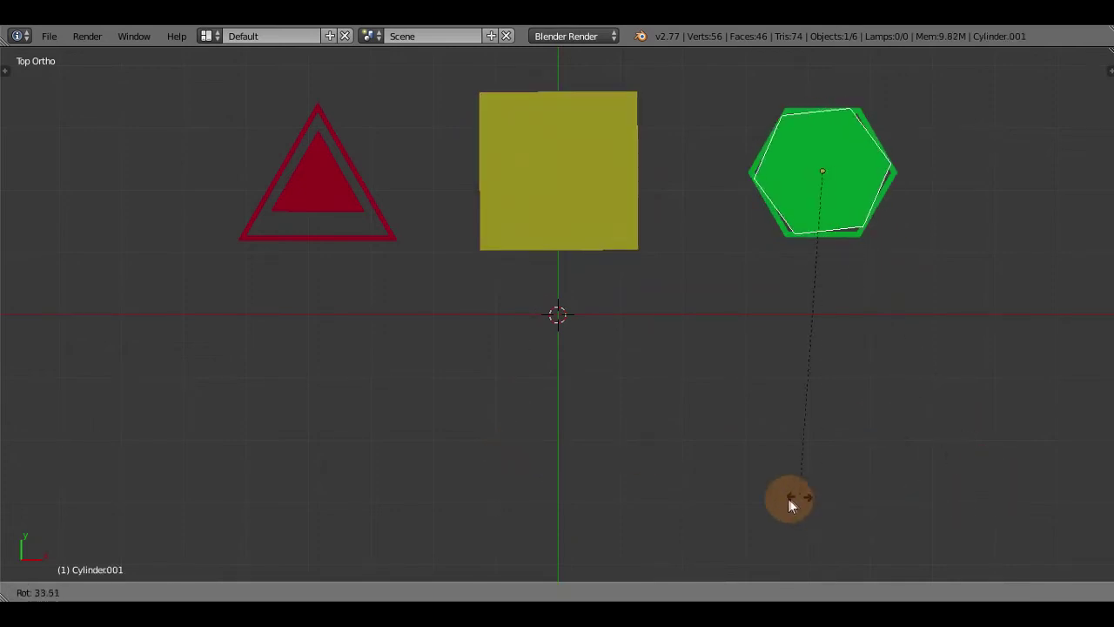
left_click(759, 493)
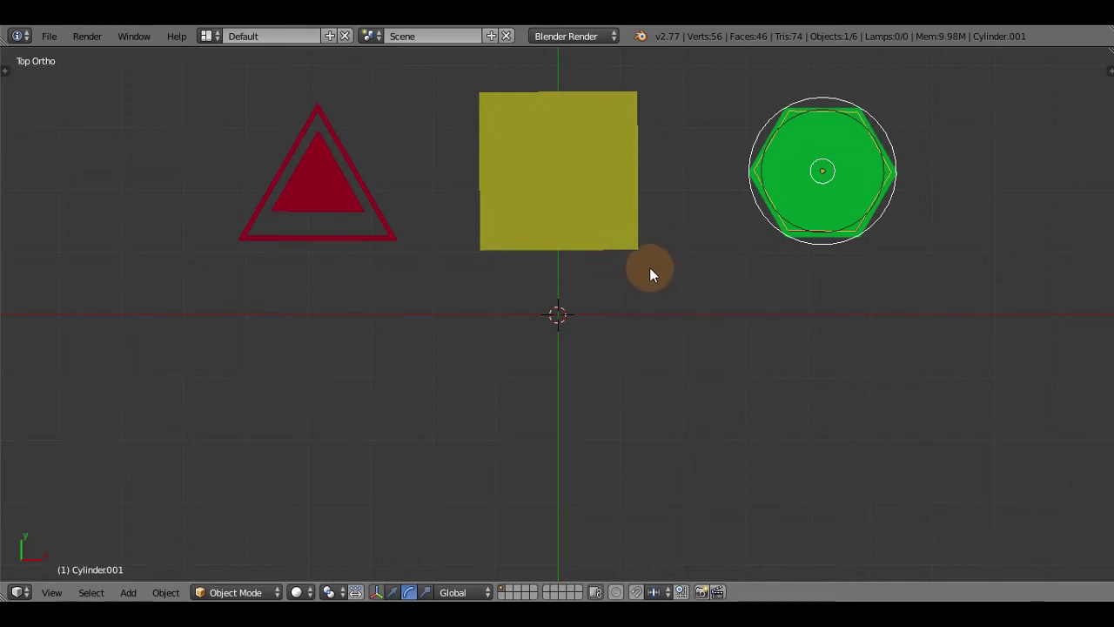
- Scale the solid yellow square down to about 0.72 so it fits inside its outline
right_click(574, 166)
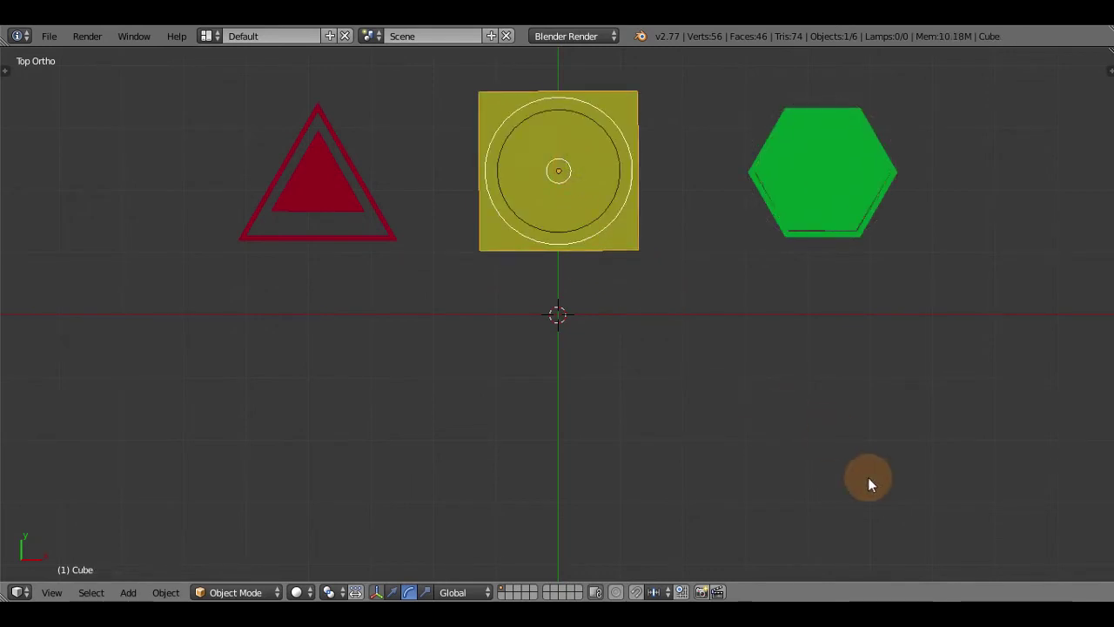
key("s")
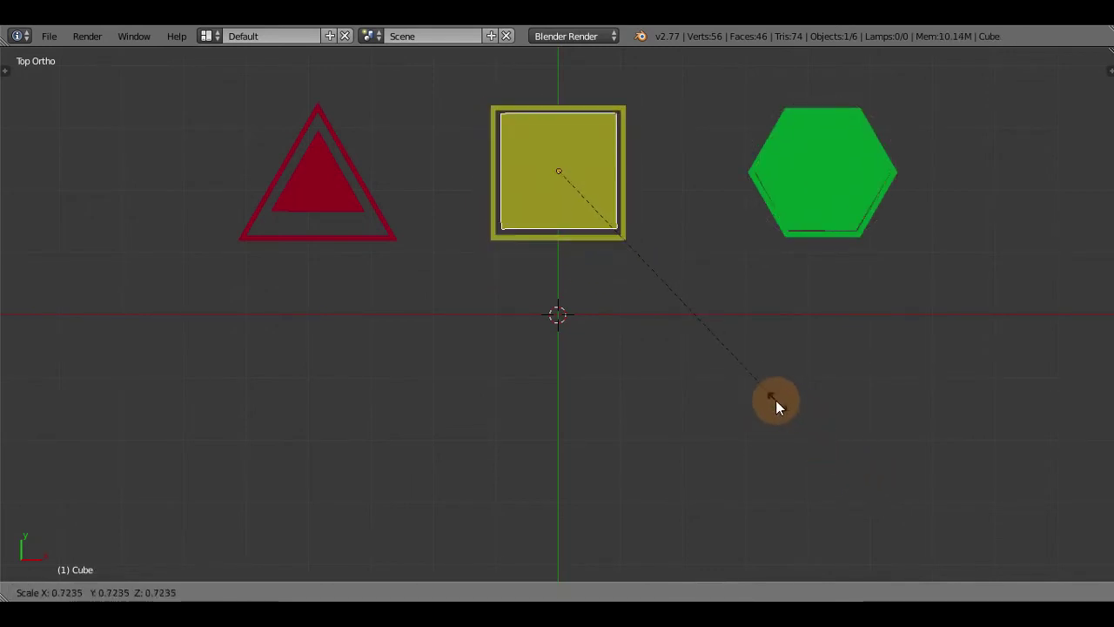
left_click(775, 399)
- Enlarge the solid red triangle to fill its outline and shift it down about 0.14 units along Y
right_click(319, 180)
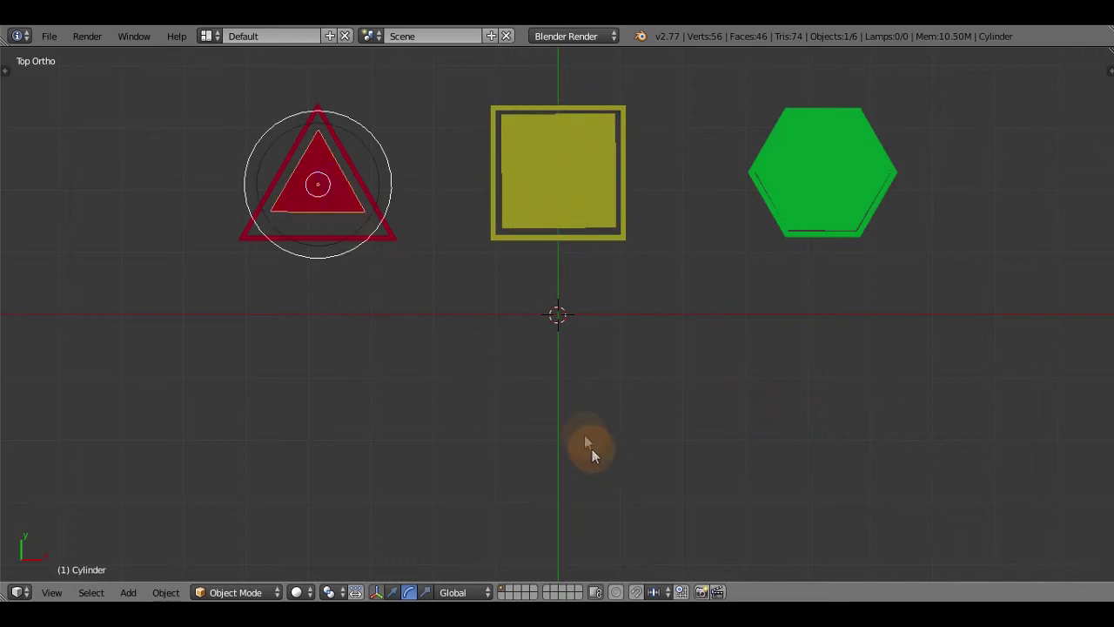
key("s")
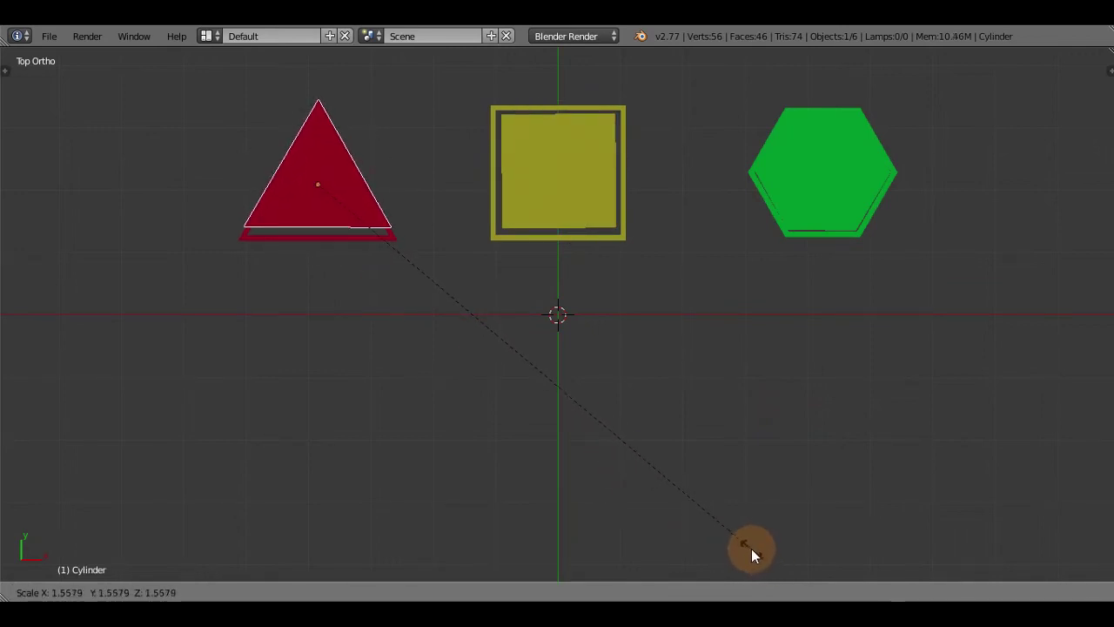
left_click(734, 534)
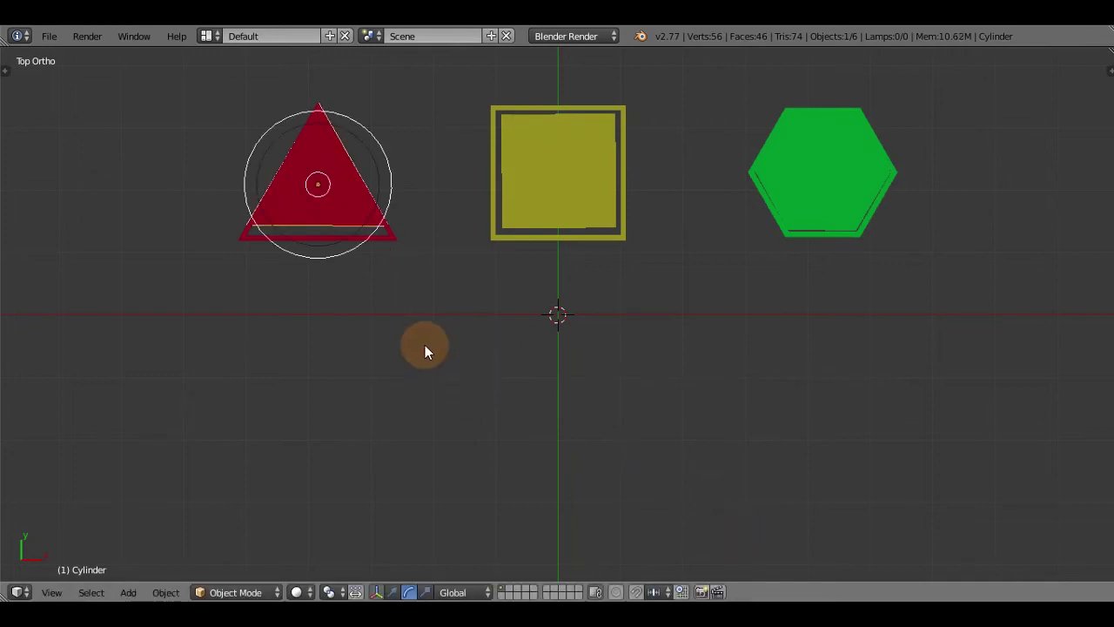
key("g")
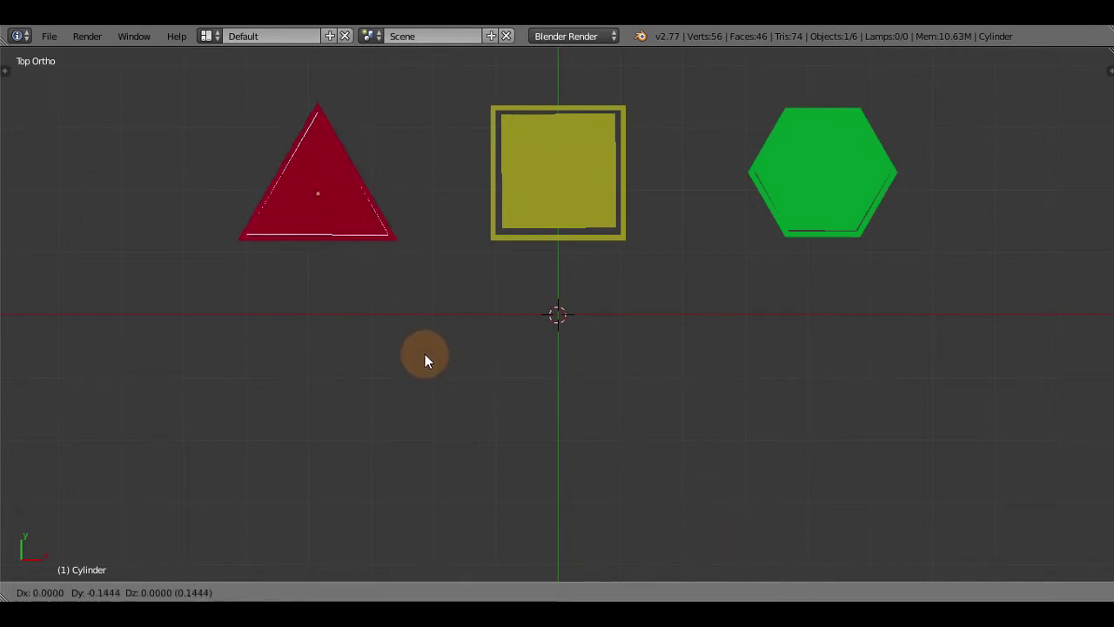
left_click(425, 353)
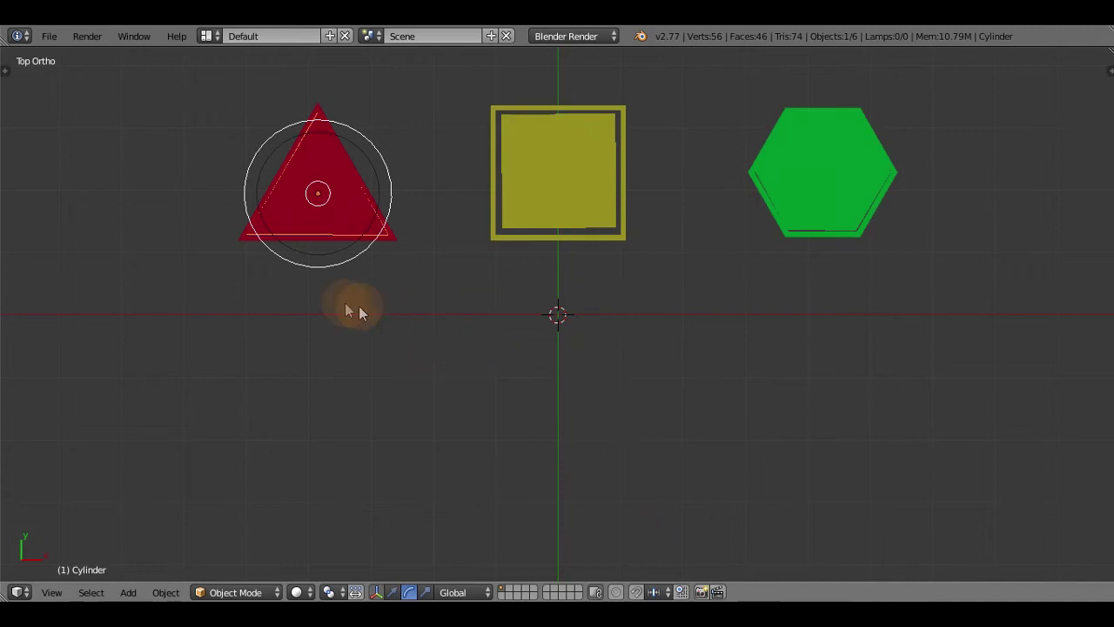
- Open the practice file from the "06 seleksi dan transformasi 2" folder
left_click(50, 37)
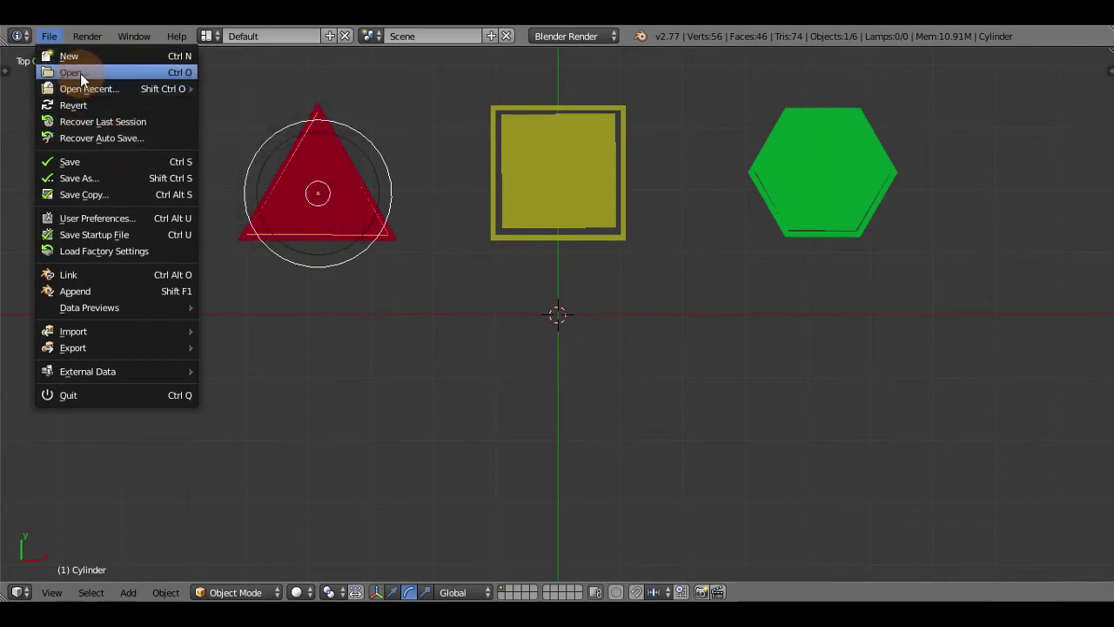
left_click(80, 74)
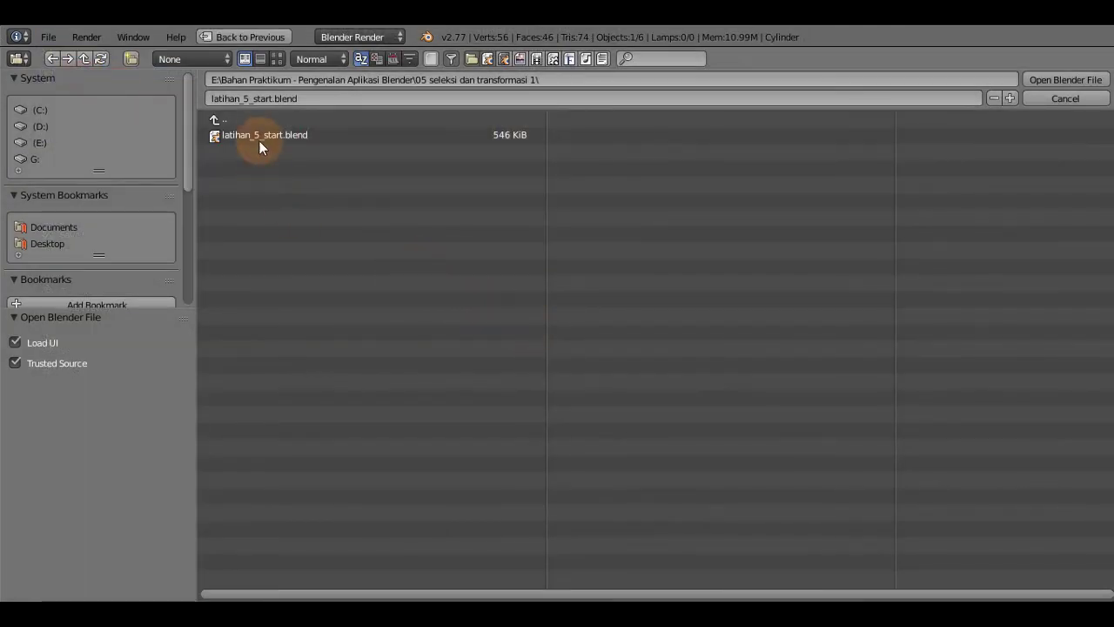
left_click(257, 119)
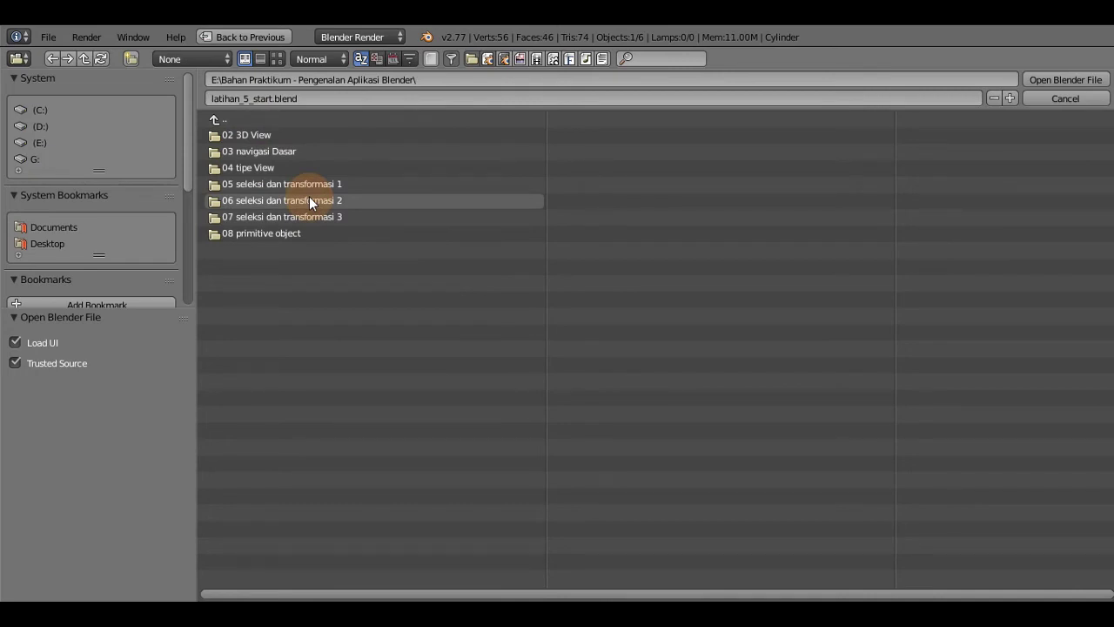
left_click(309, 200)
double_click(284, 136)
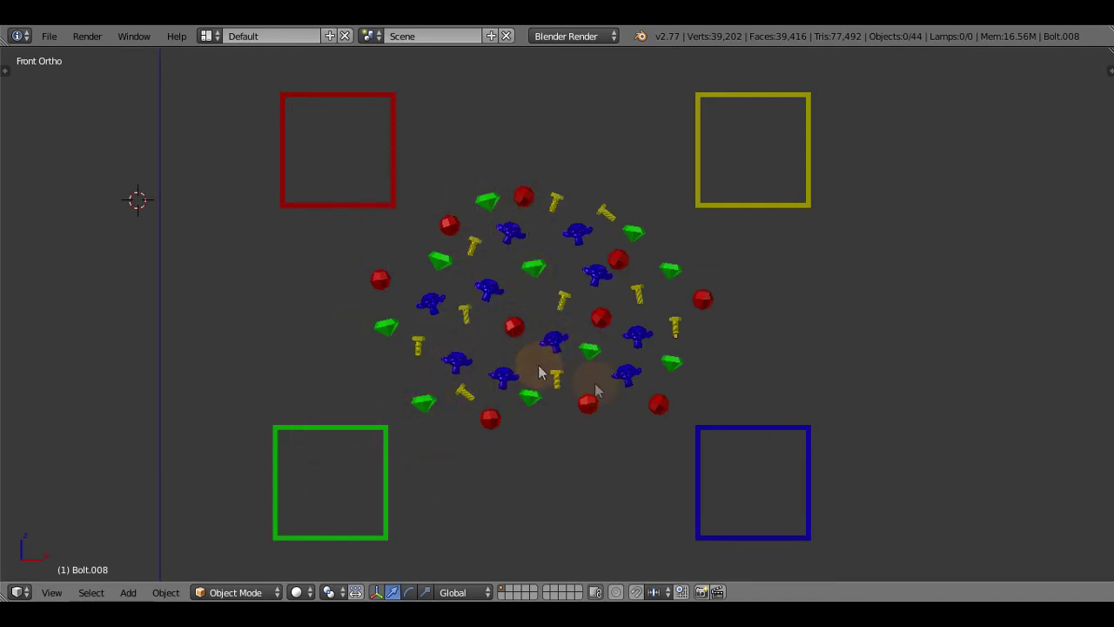
- Select all ten green diamonds one by one and move them about 20 units along X, outside the coloured frames
right_click(441, 260)
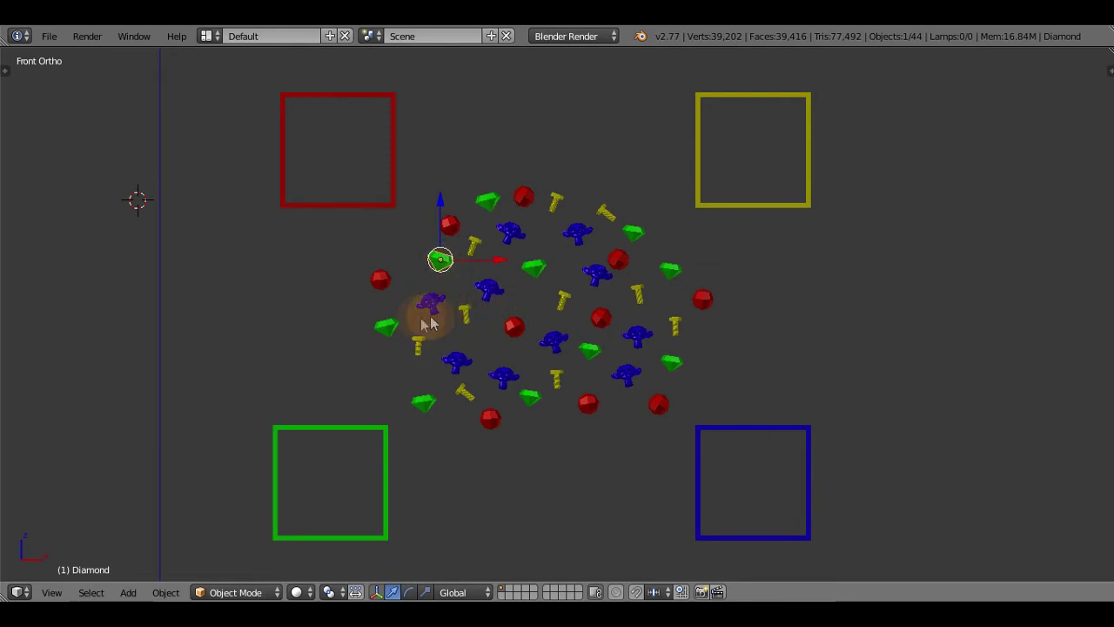
right_click(388, 325, "shift")
right_click(527, 270, "shift")
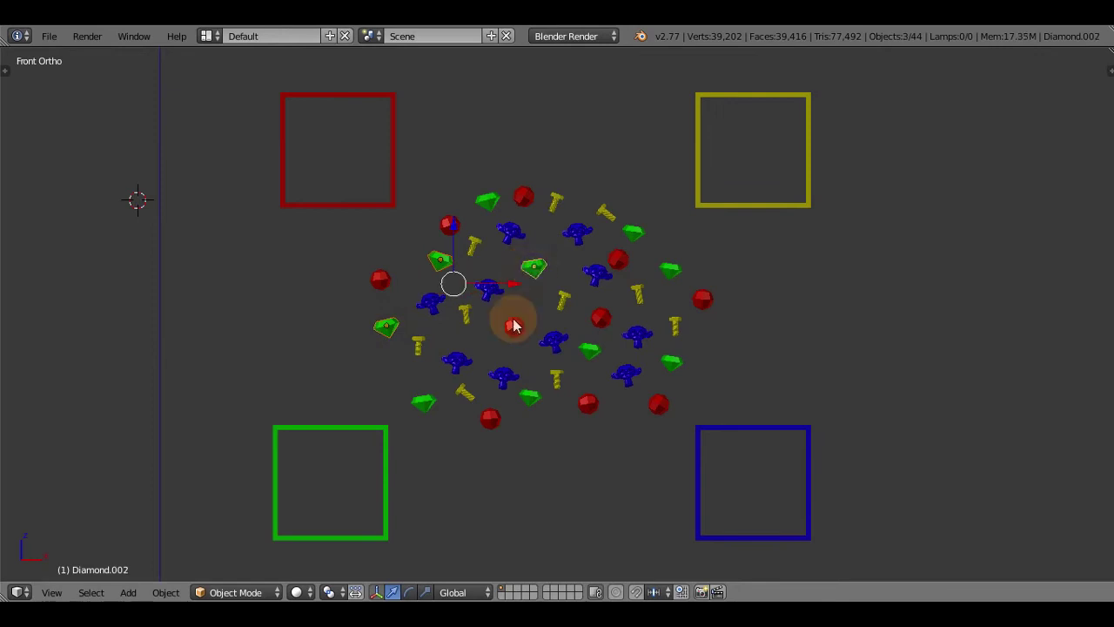
right_click(424, 402, "shift")
right_click(530, 397, "shift")
right_click(589, 350, "shift")
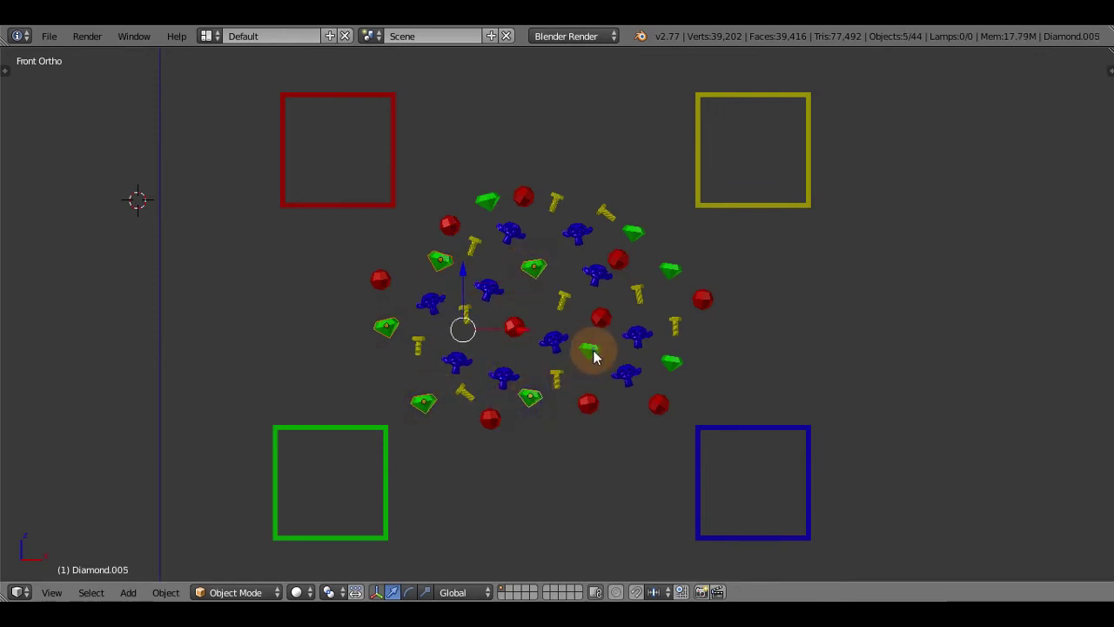
right_click(634, 231, "shift")
right_click(670, 270, "shift")
right_click(674, 361, "shift")
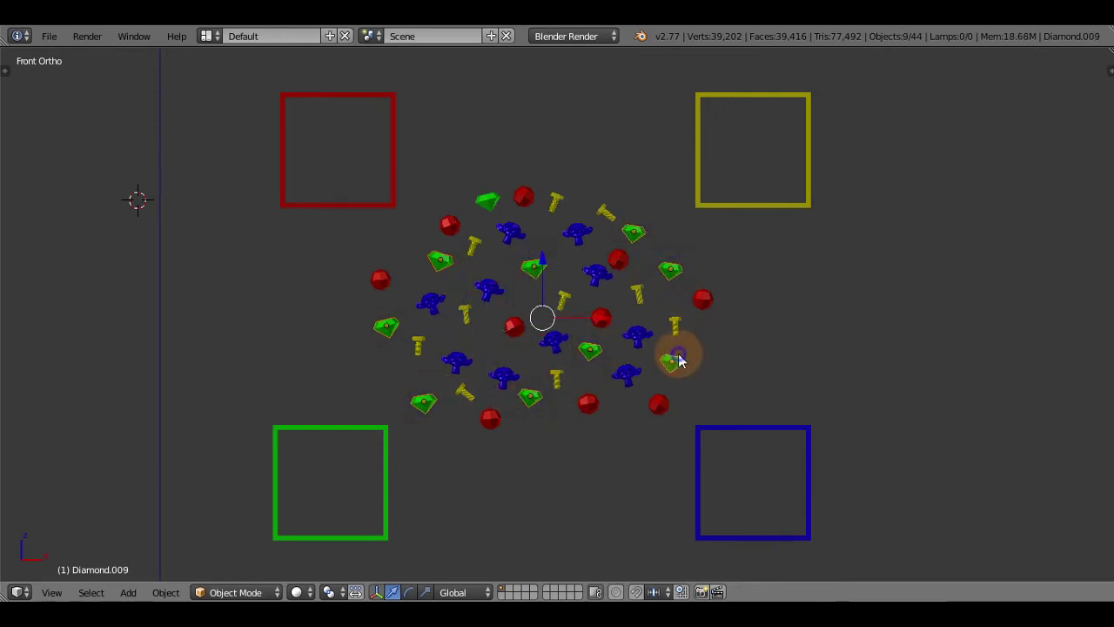
right_click(487, 202, "shift")
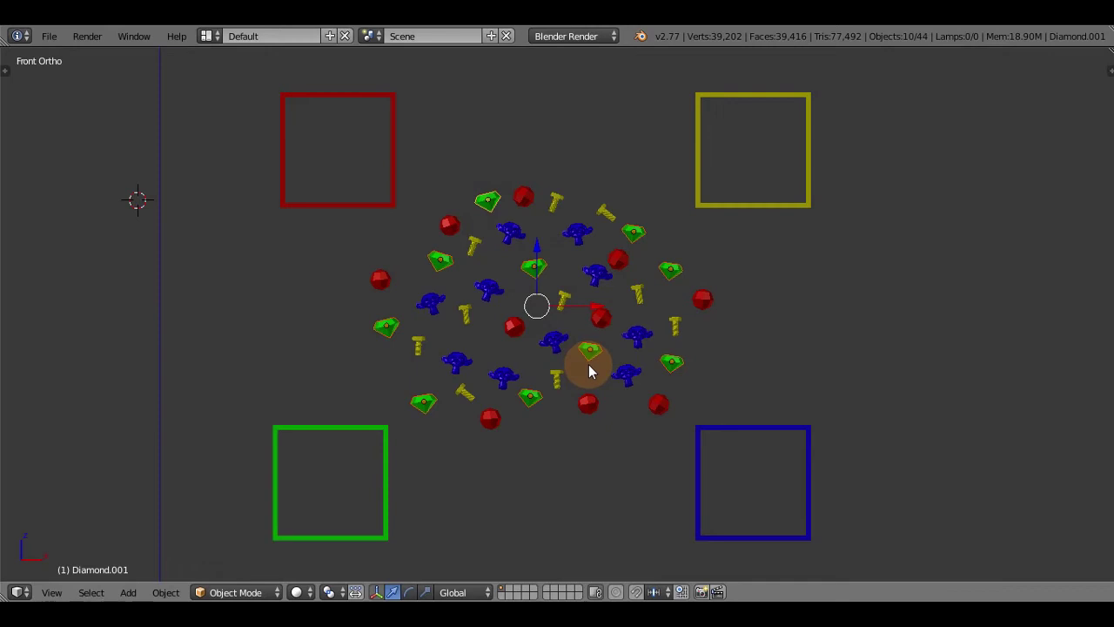
key("g")
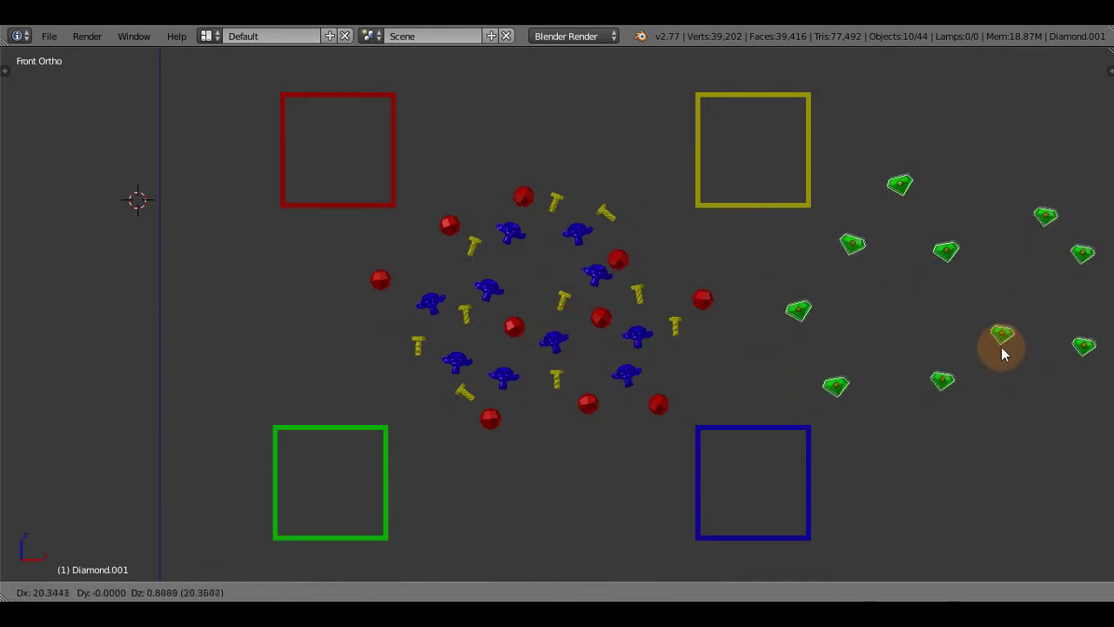
left_click(1001, 350)
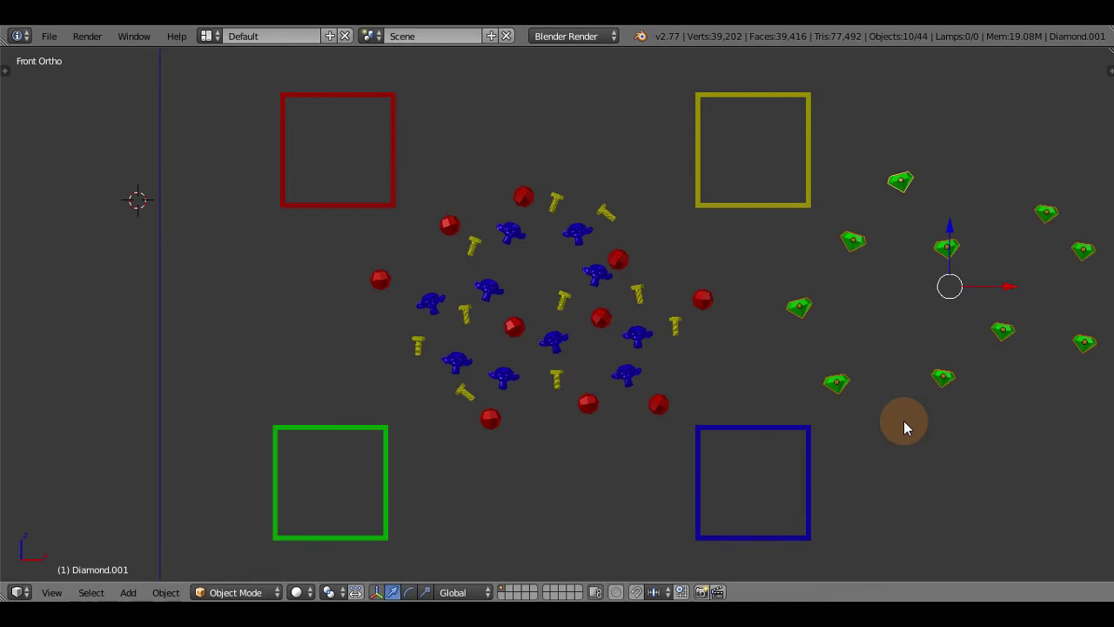
- Clear the selection and select the ten moved green diamonds again one at a time
key("a")
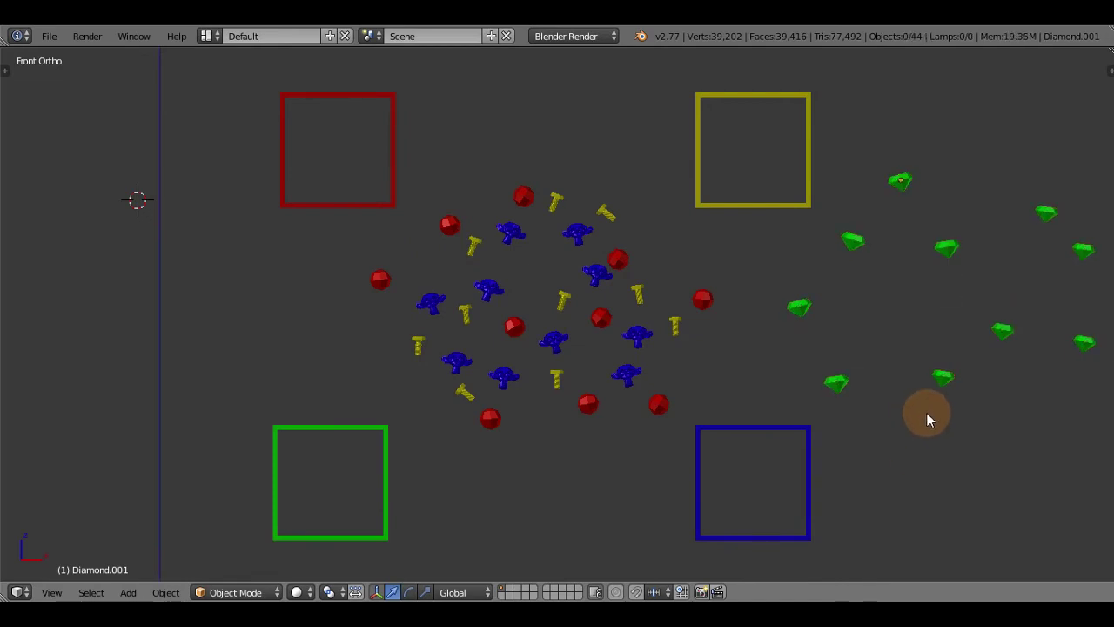
right_click(799, 306)
right_click(853, 244, "shift")
right_click(900, 181, "shift")
right_click(948, 247, "shift")
right_click(1037, 231, "shift")
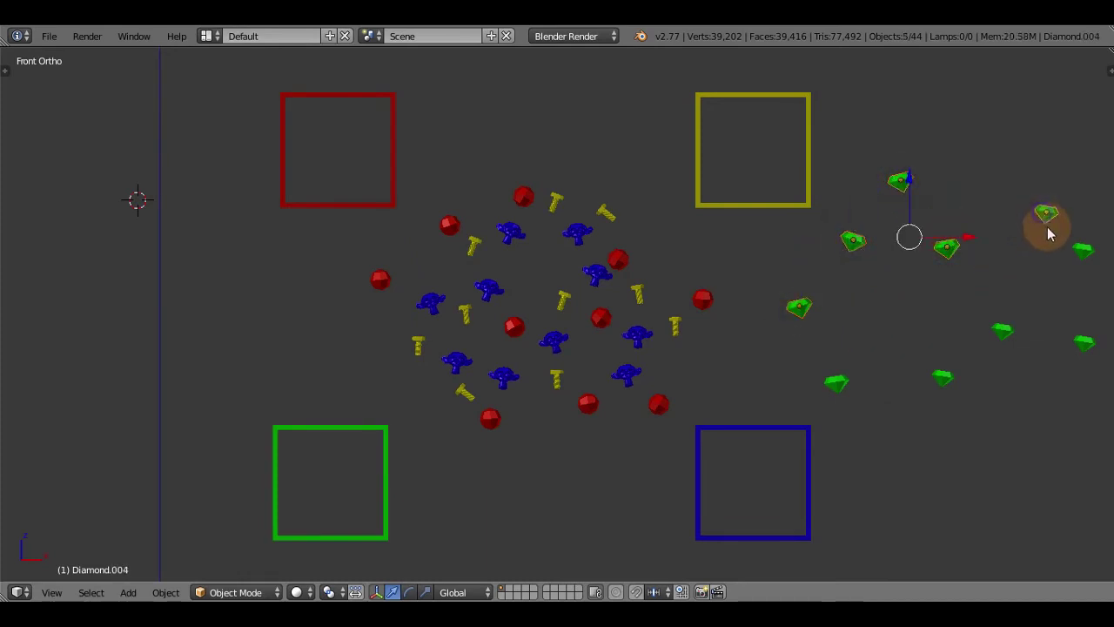
right_click(1081, 246, "shift")
right_click(1014, 322, "shift")
right_click(1083, 343, "shift")
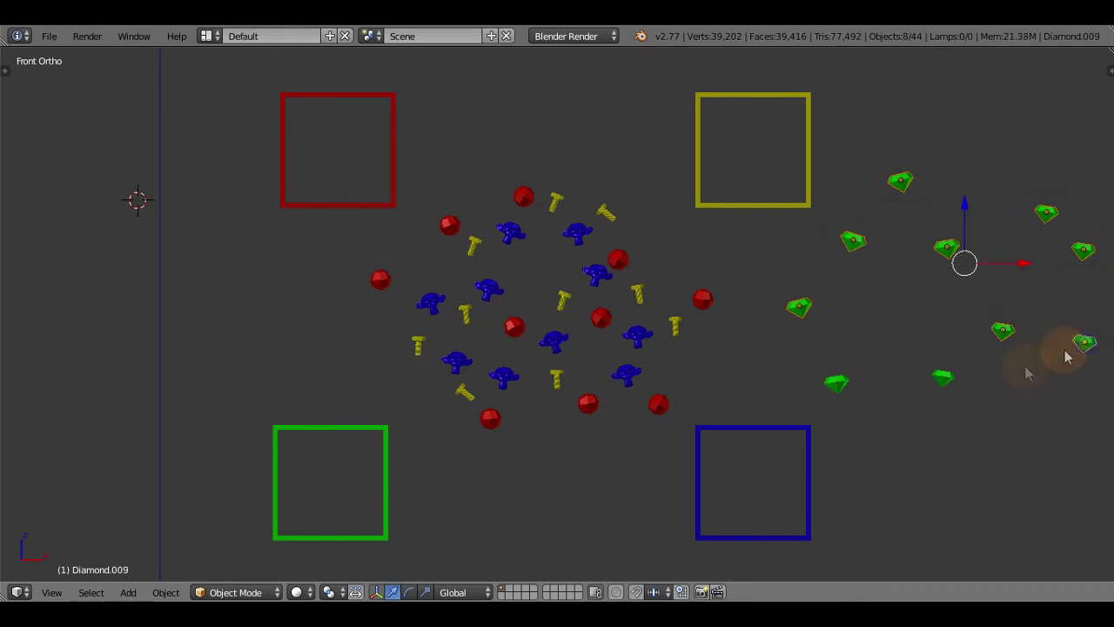
right_click(943, 376, "shift")
right_click(837, 383, "shift")
- Deselect everything, select all objects in the scene, and deselect them all again
key("a")
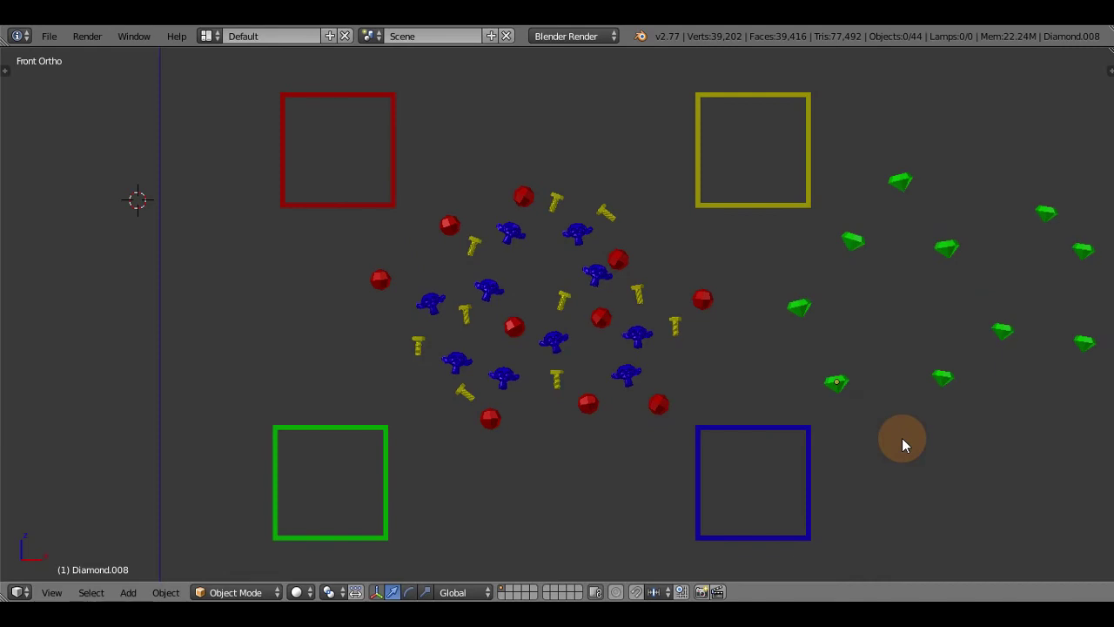
key("a")
key("a")
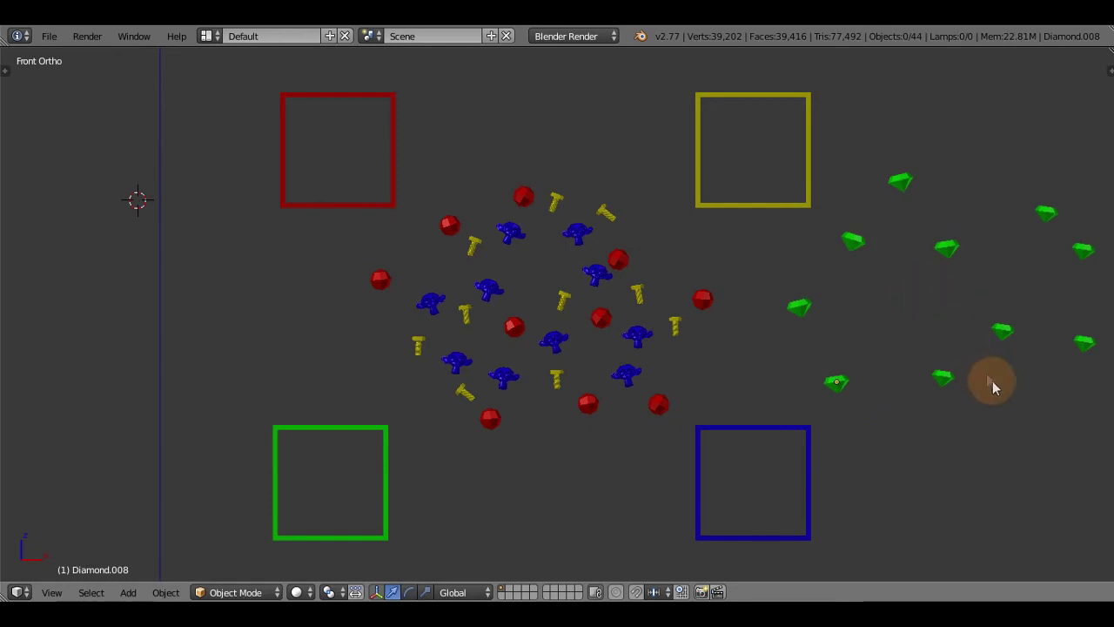
- Box-select the seven green diamonds in the middle of the moved group and shift them slightly down along Z
key("b")
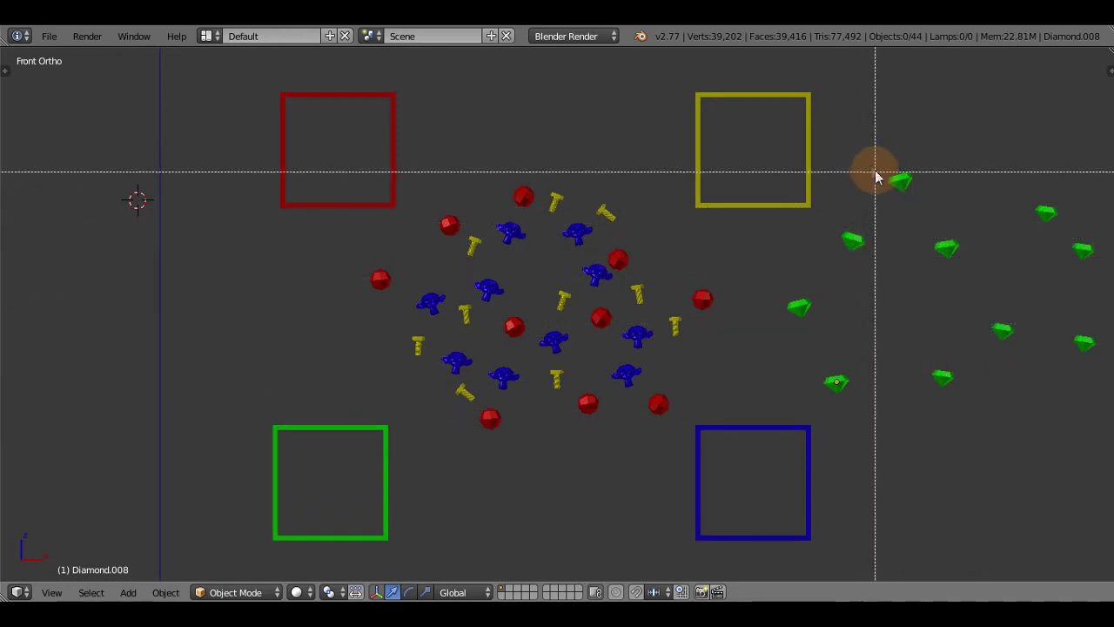
left_click_drag(842, 146, 1056, 423)
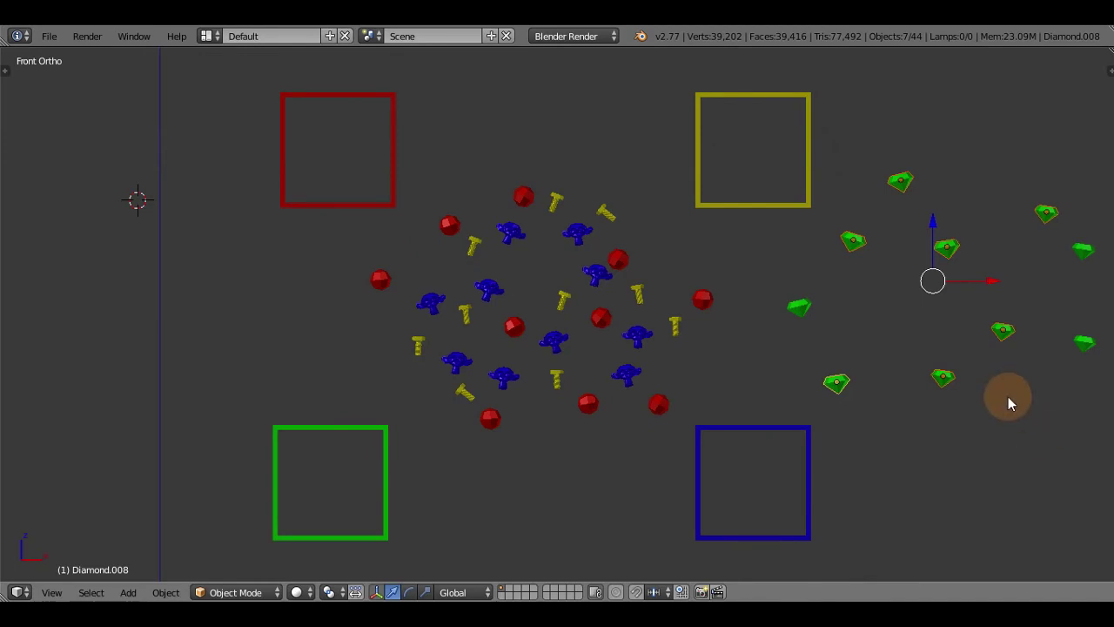
key("g")
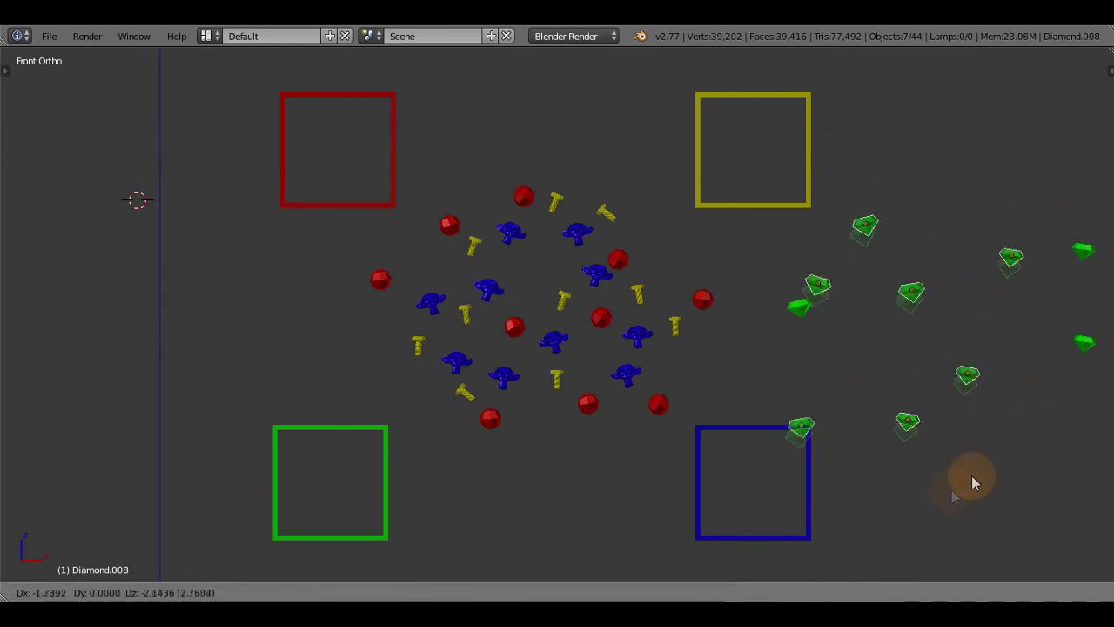
left_click(1029, 438)
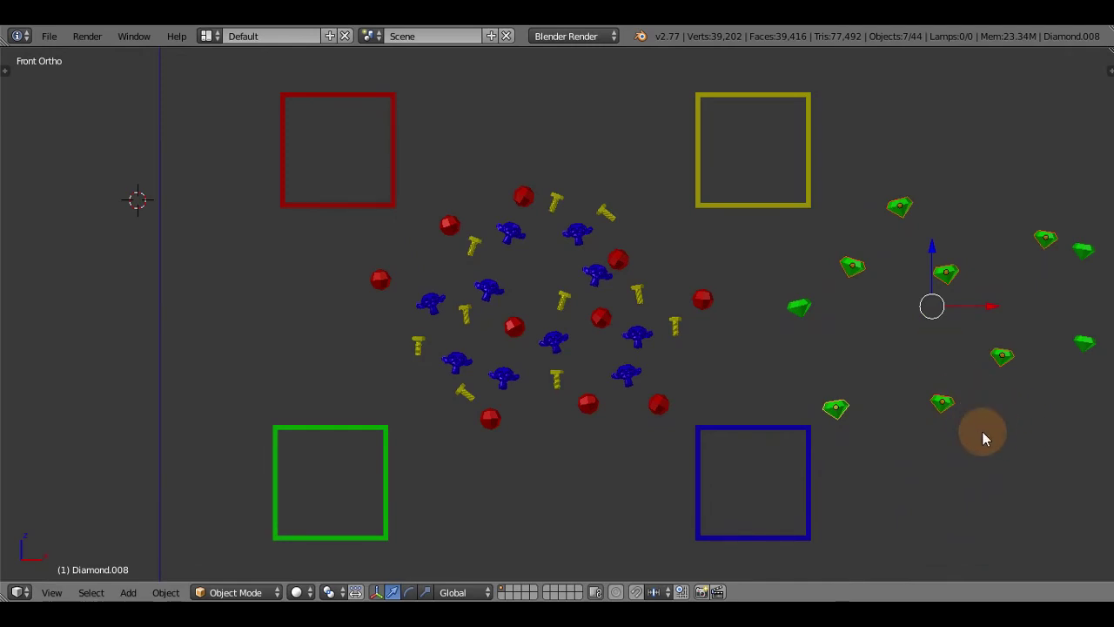
- Clear the selection and circle-select all ten green diamonds at once with a brush enlarged to cover the whole group
key("a")
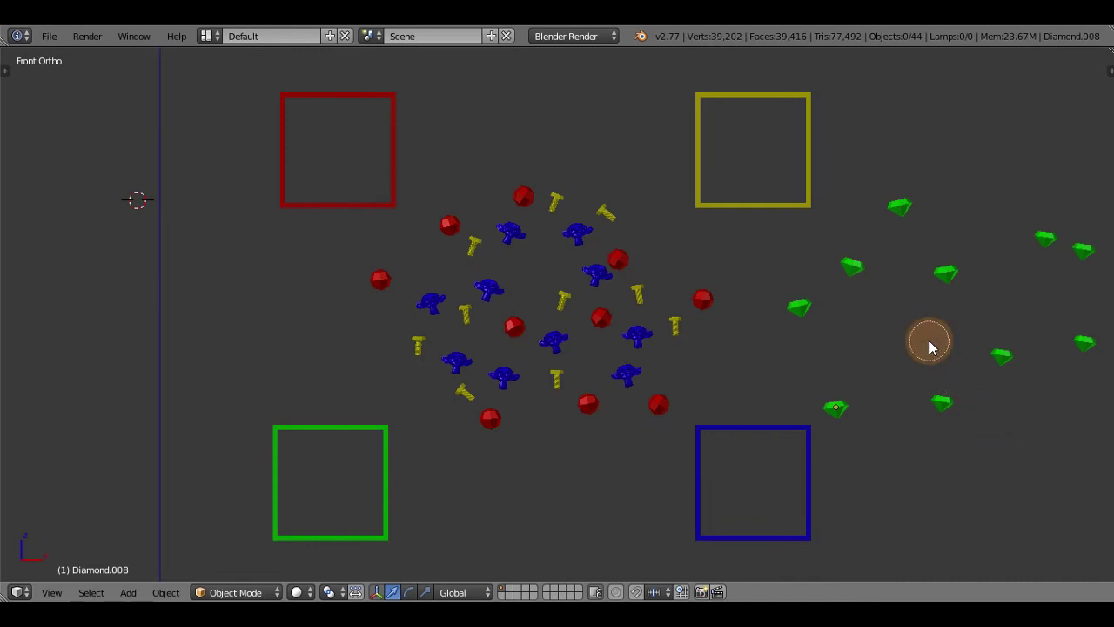
key("c")
scroll(928, 327, "down", 6)
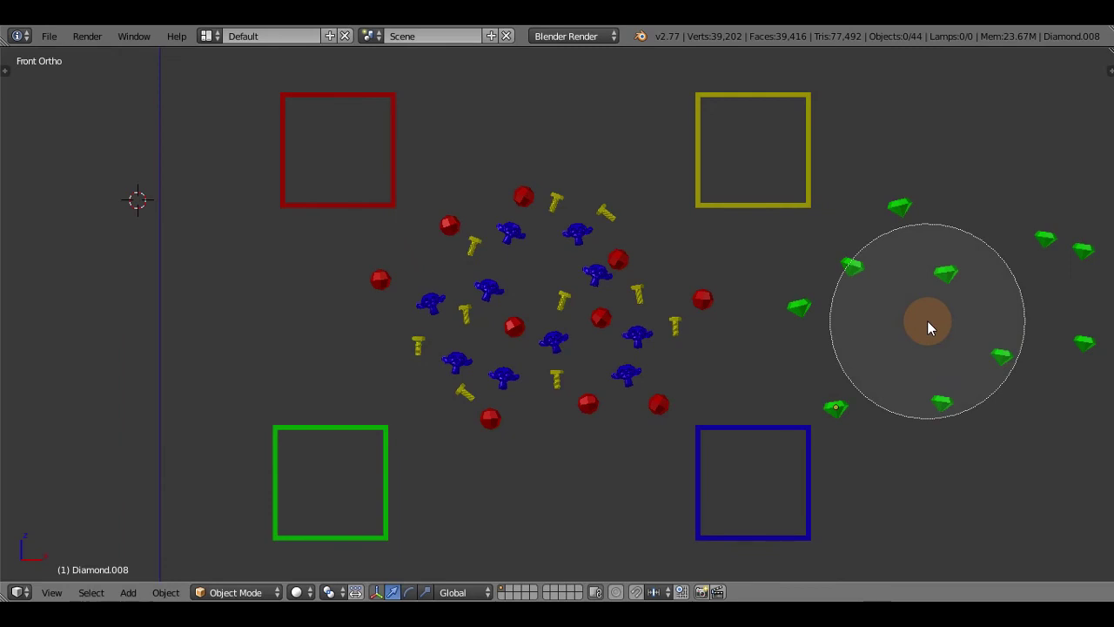
scroll(928, 321, "down", 1)
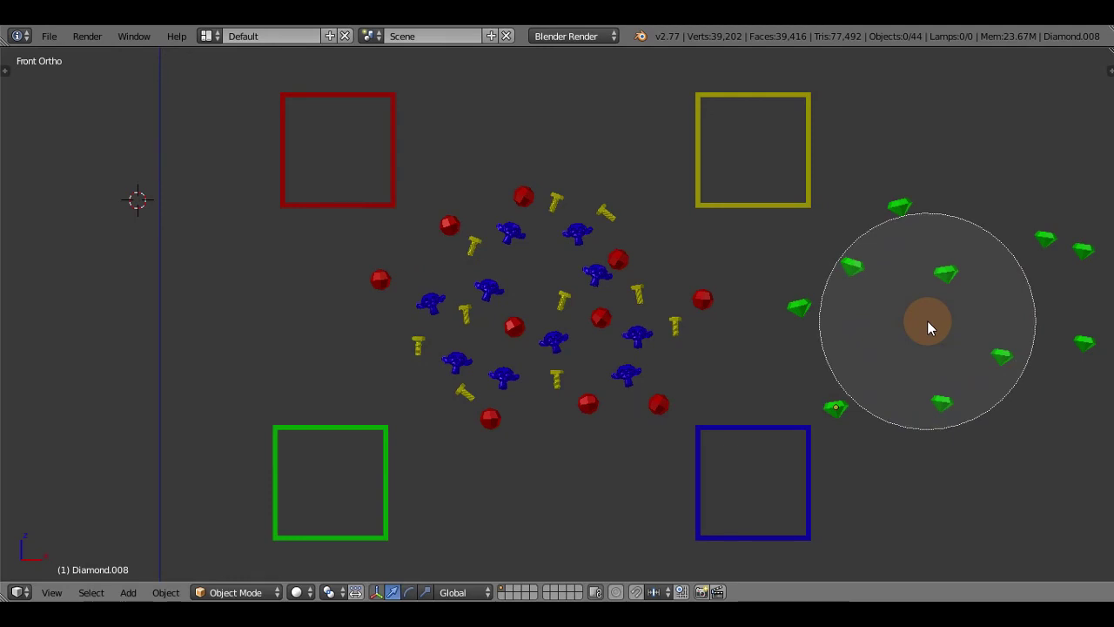
scroll(948, 298, "down", 3)
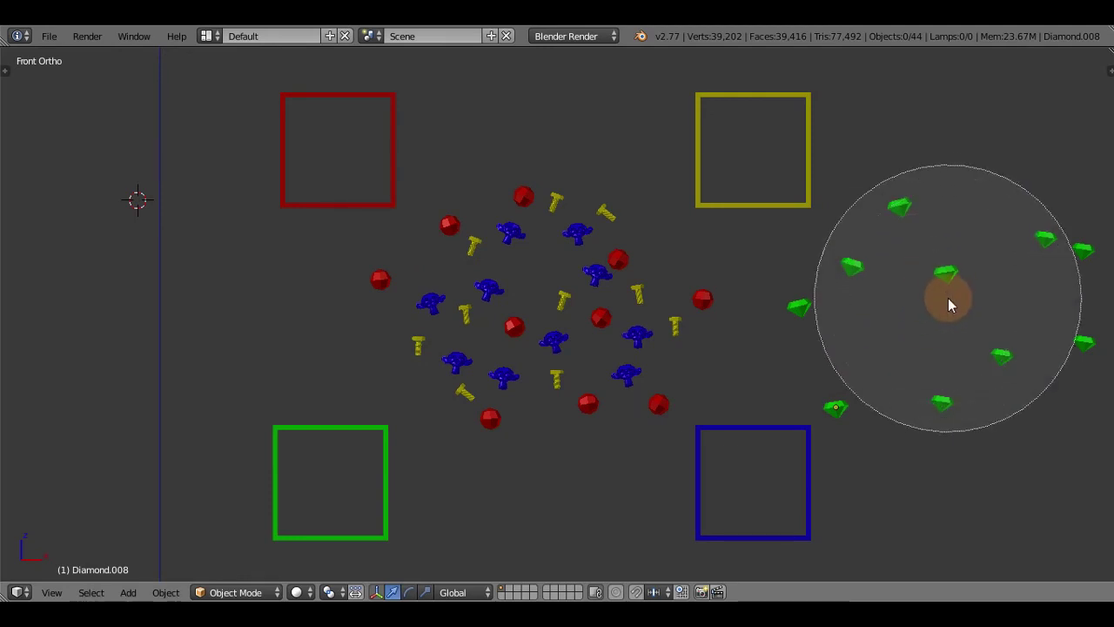
scroll(942, 316, "down", 1)
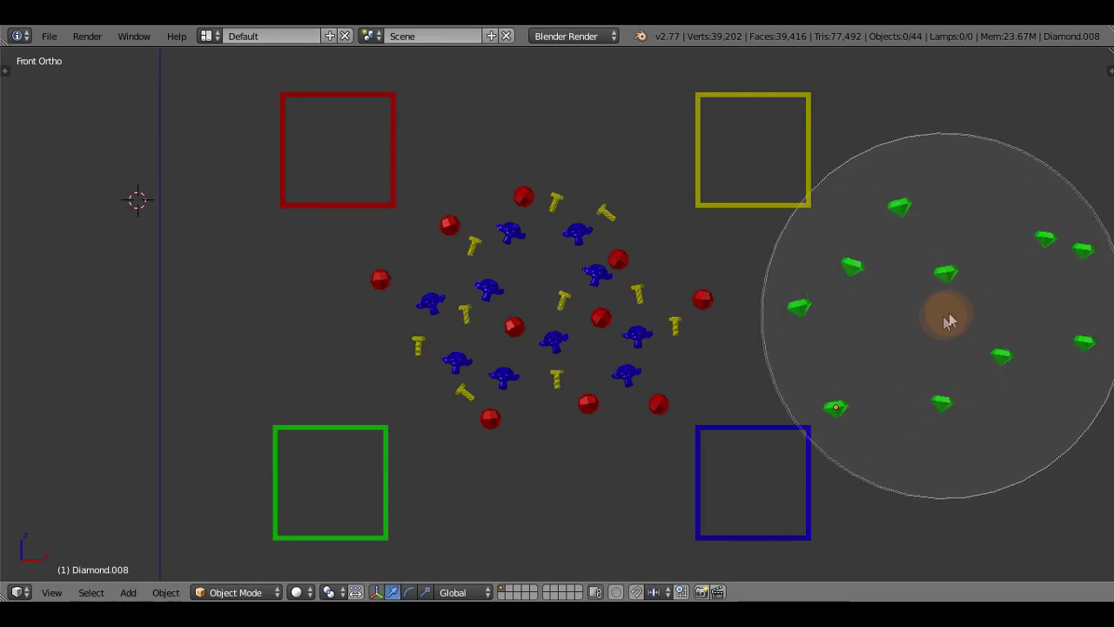
left_click(950, 315)
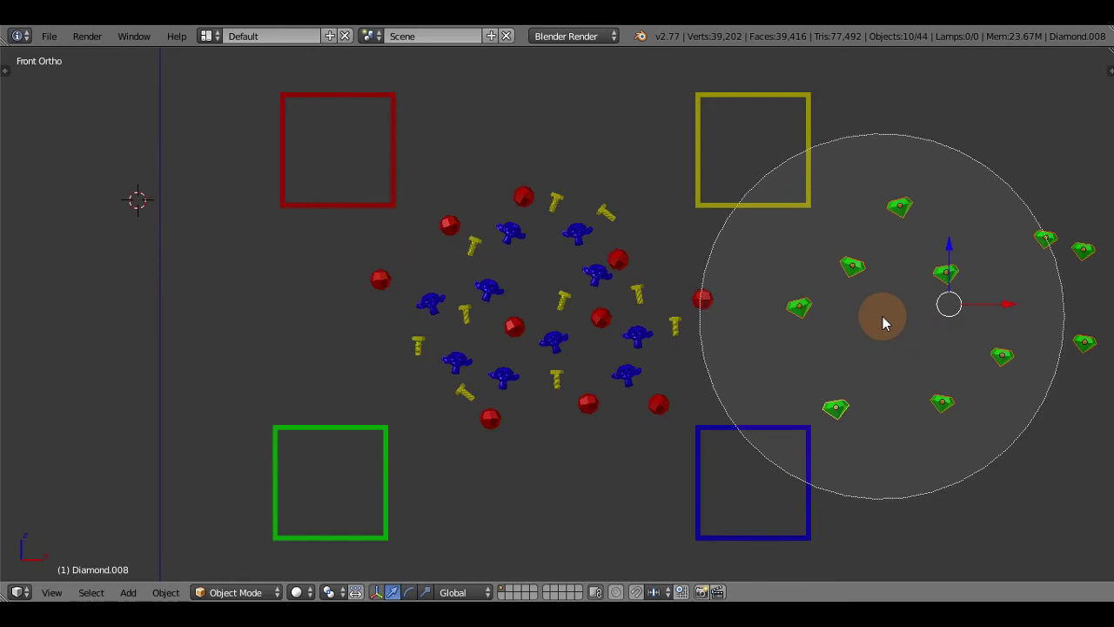
right_click(907, 296)
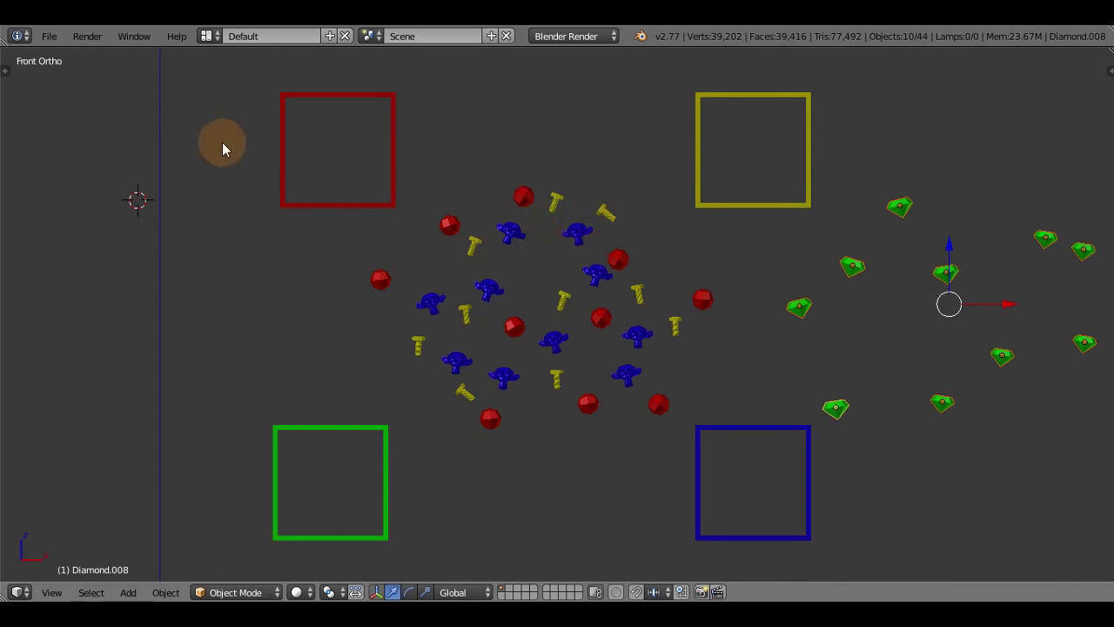
- Open the practice file with the unassembled house, roof and trees from another practice folder
left_click(50, 38)
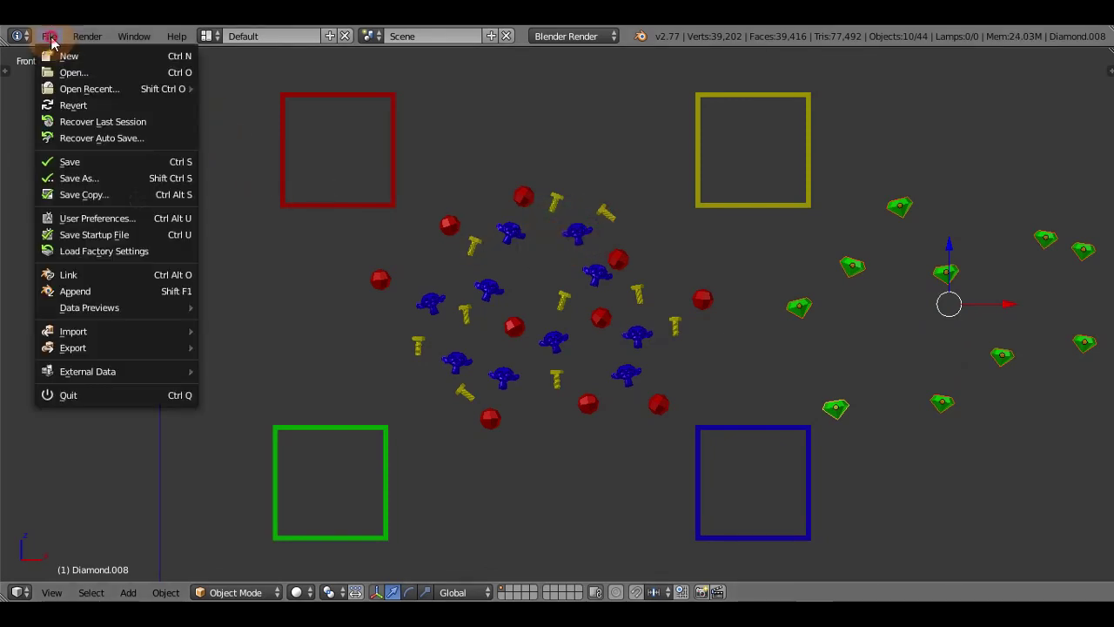
mouse_move(82, 92)
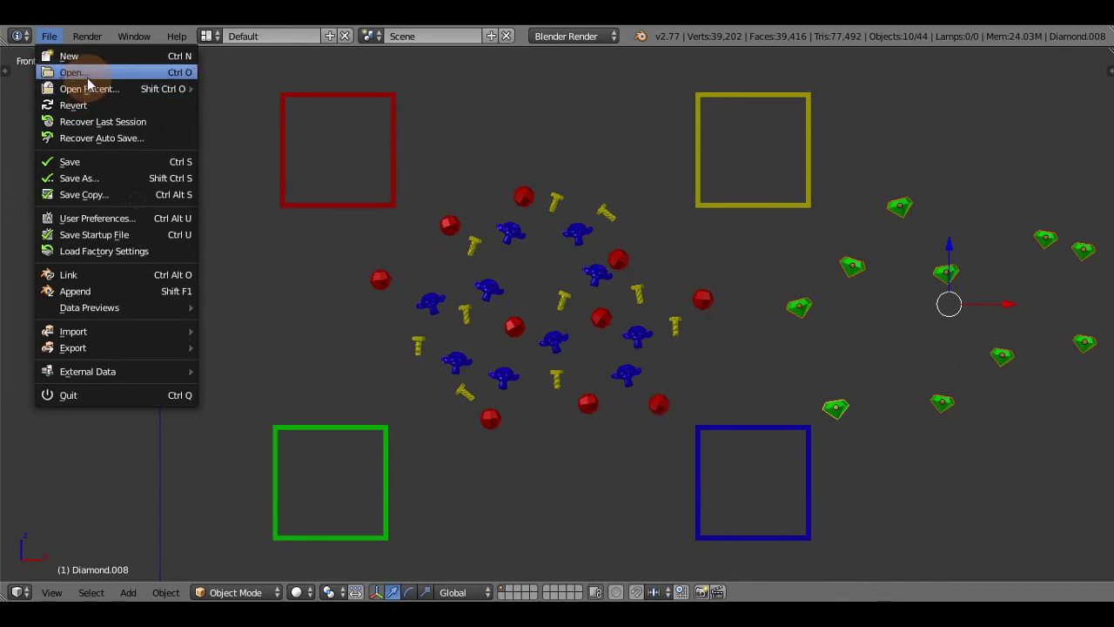
left_click(88, 77)
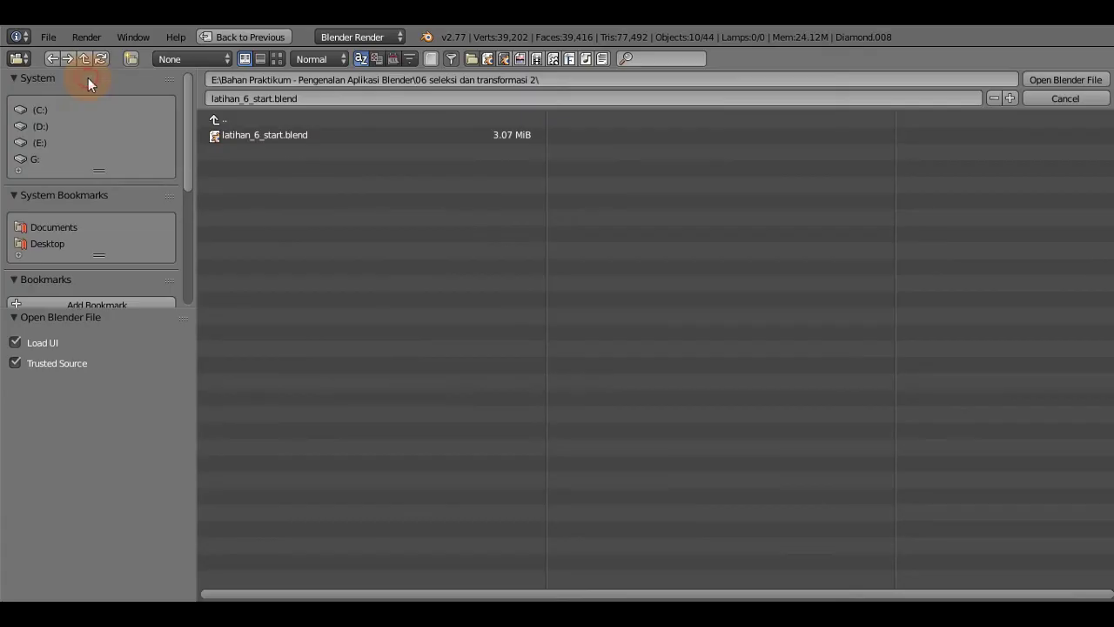
left_click(258, 123)
left_click(282, 216)
double_click(260, 138)
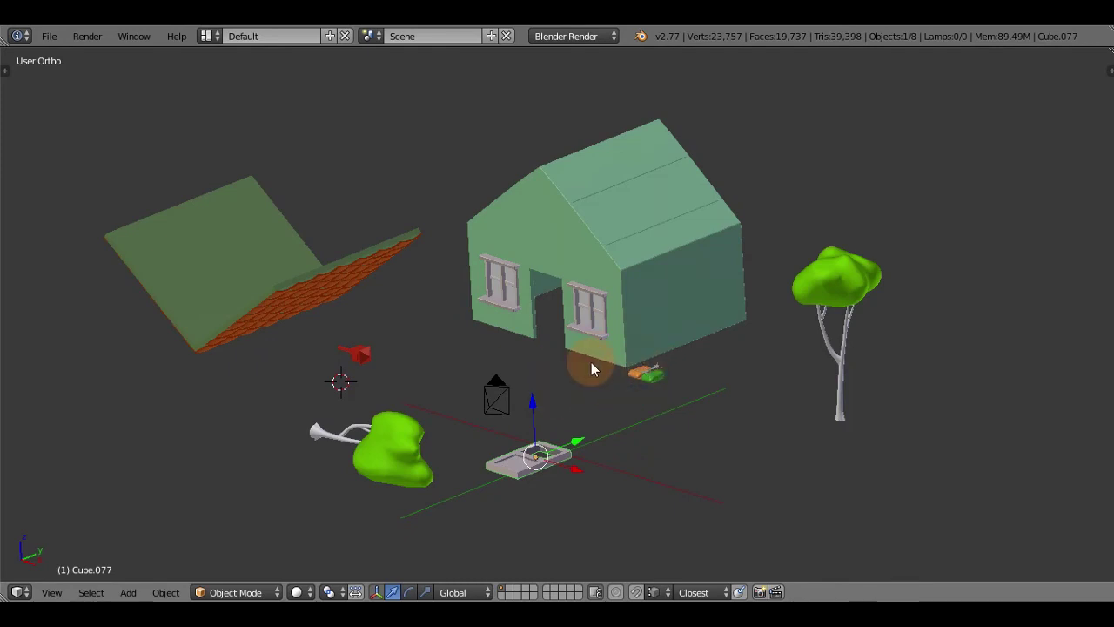
- In front view, move the roof about 9.4 units along X and 6.6 along Z onto the peak of the house
middle_click_drag(537, 382, 582, 363)
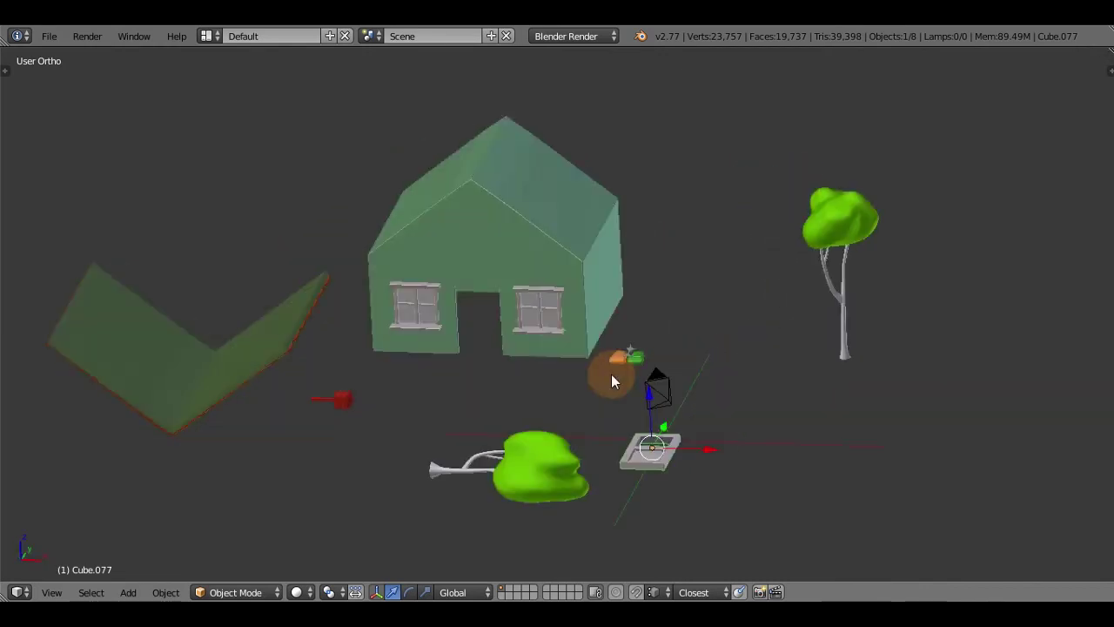
middle_click_drag(611, 382, 475, 374)
key("KP_1")
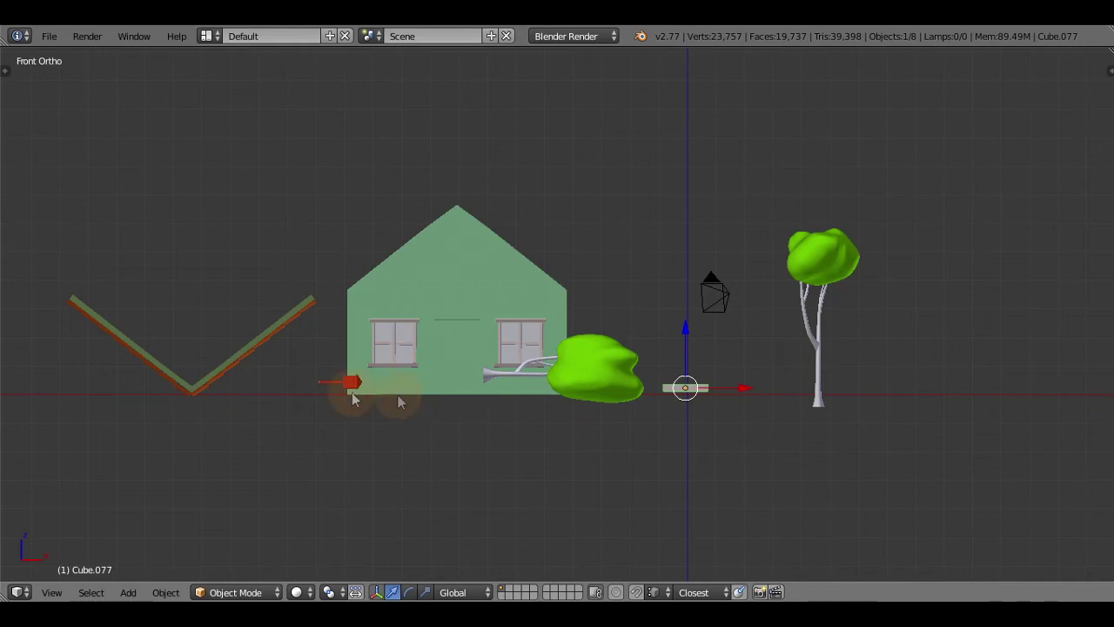
right_click(252, 349)
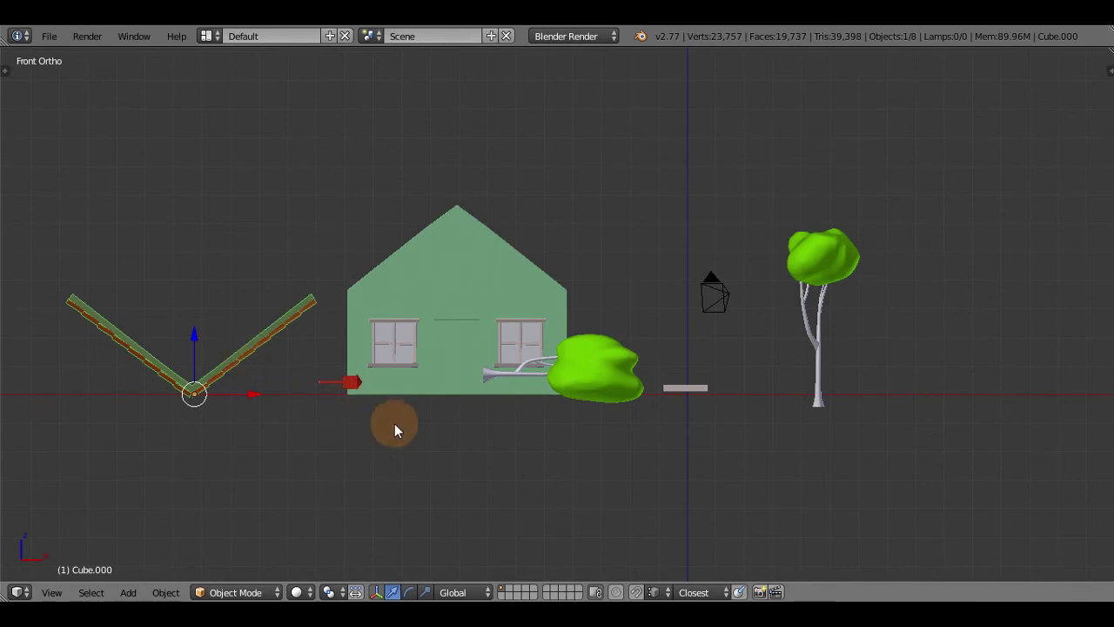
key("g")
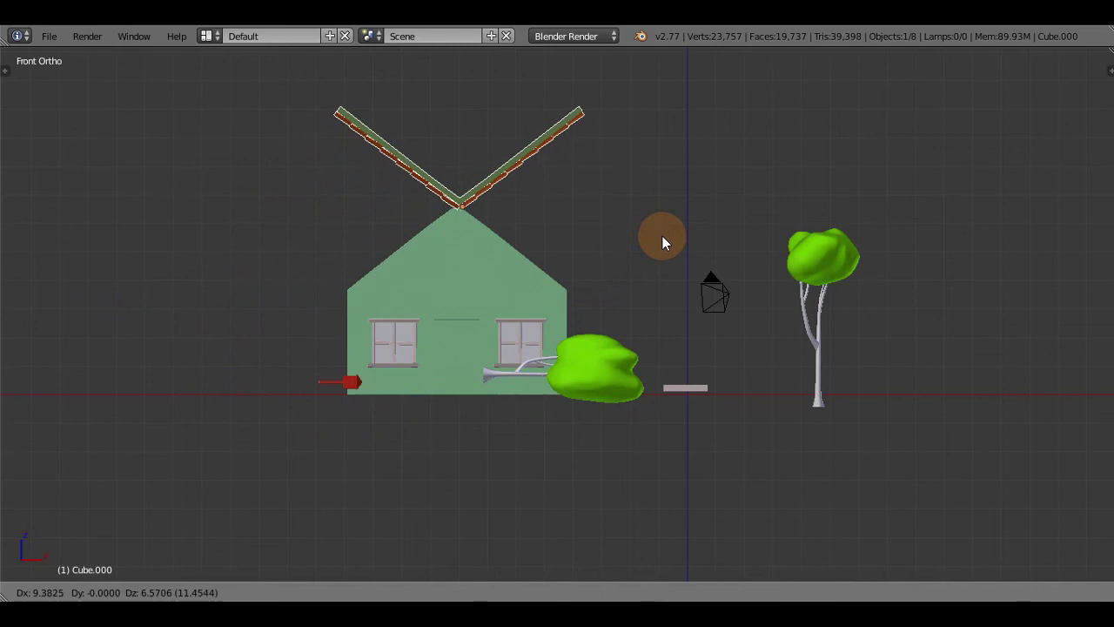
left_click(660, 236)
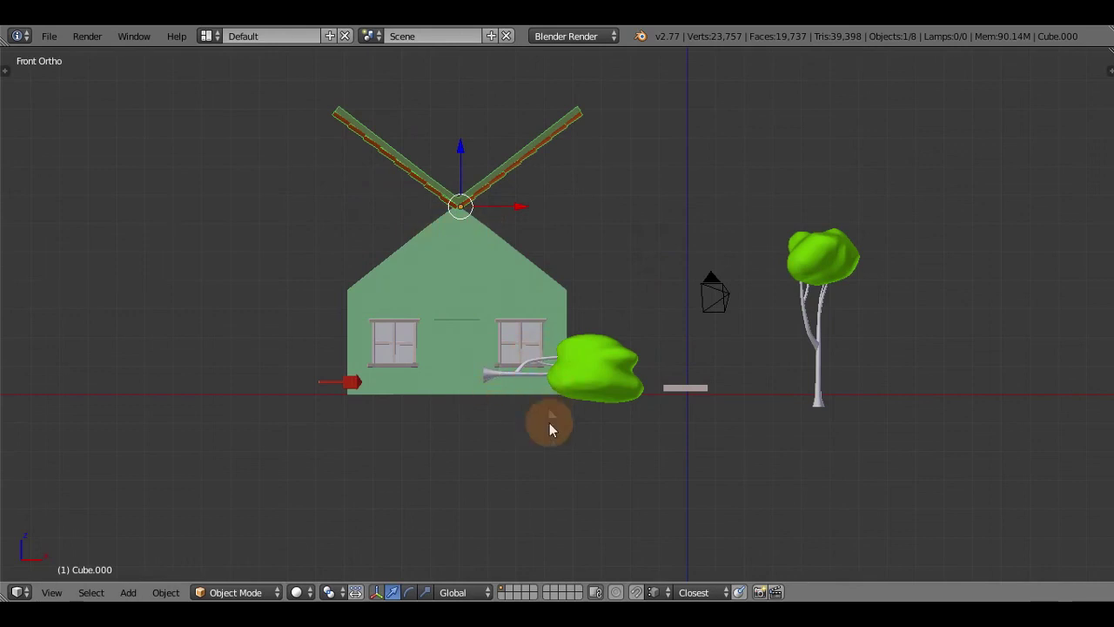
- Rotate the roof until its slopes follow the gable, then shift it about -0.2 along X and 0.32 along Z to rest on the walls
key("r")
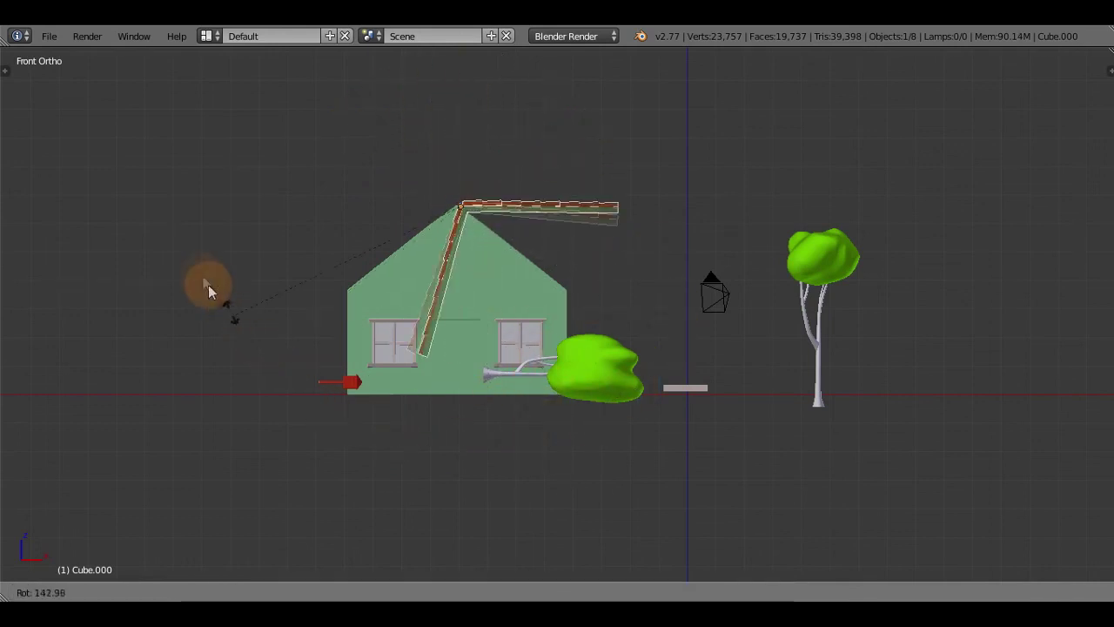
left_click(137, 135)
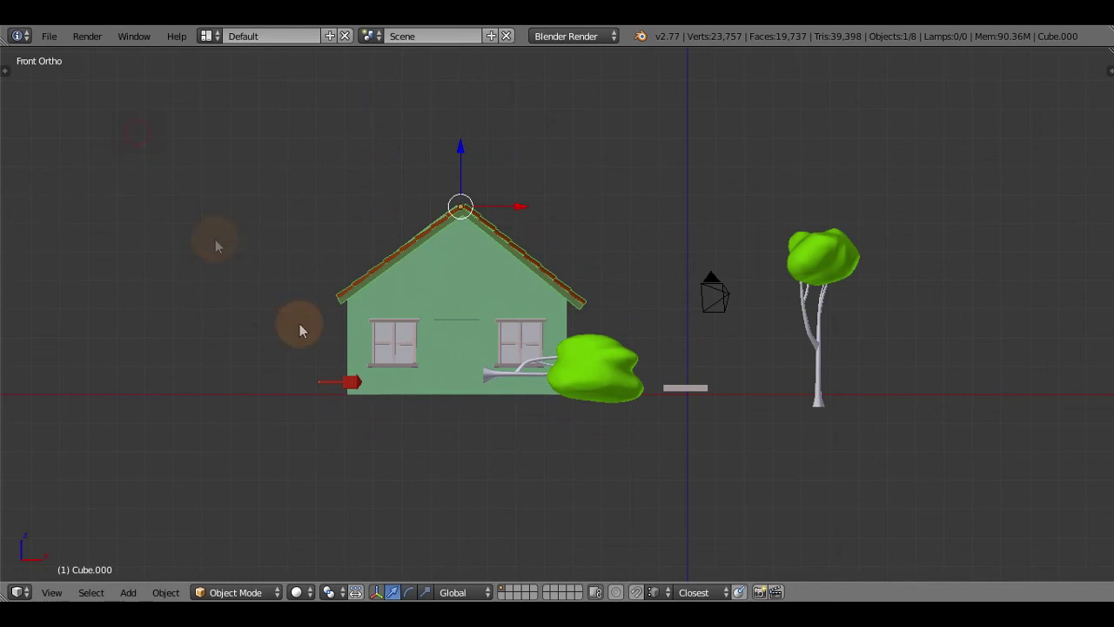
key("g")
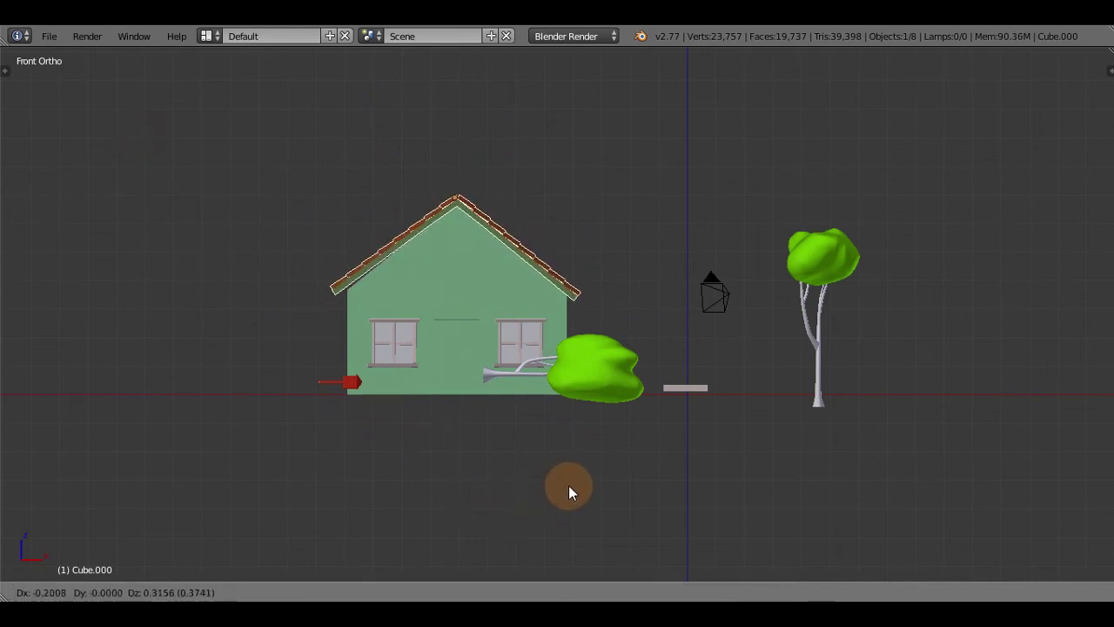
left_click(568, 485)
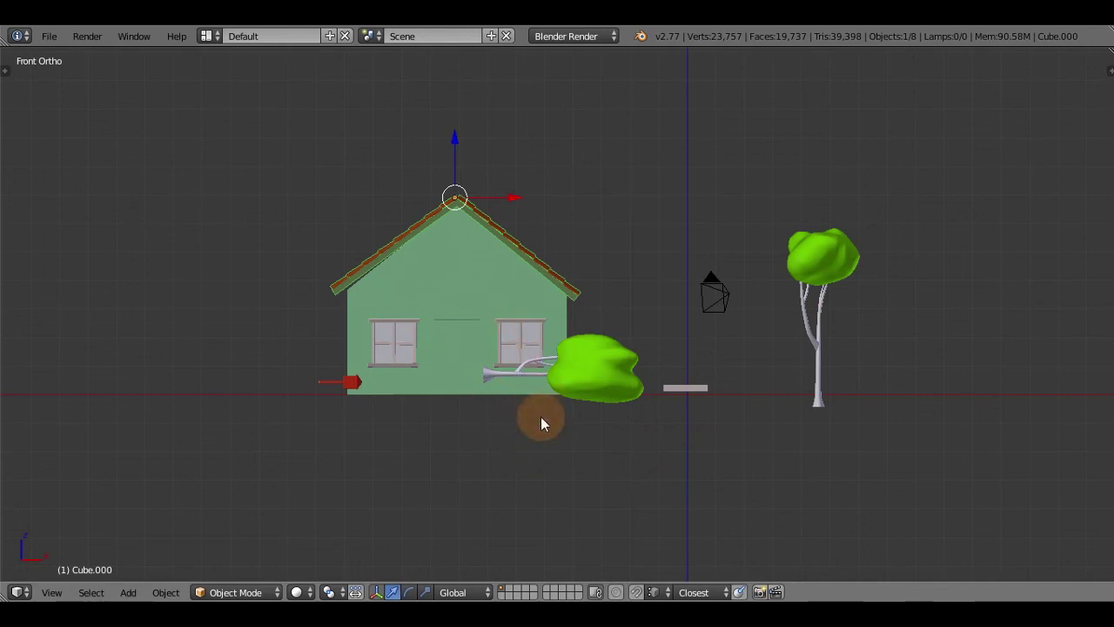
- In right view, move the roof along the Y axis only until it covers the full depth of the house, and check its fit
key("KP_3")
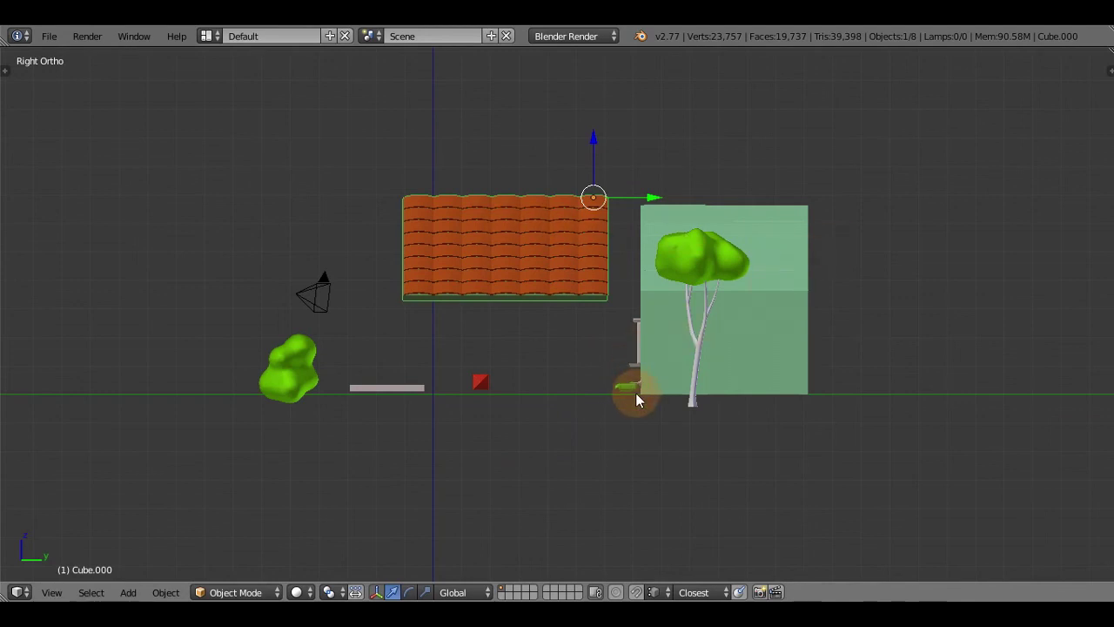
key("g")
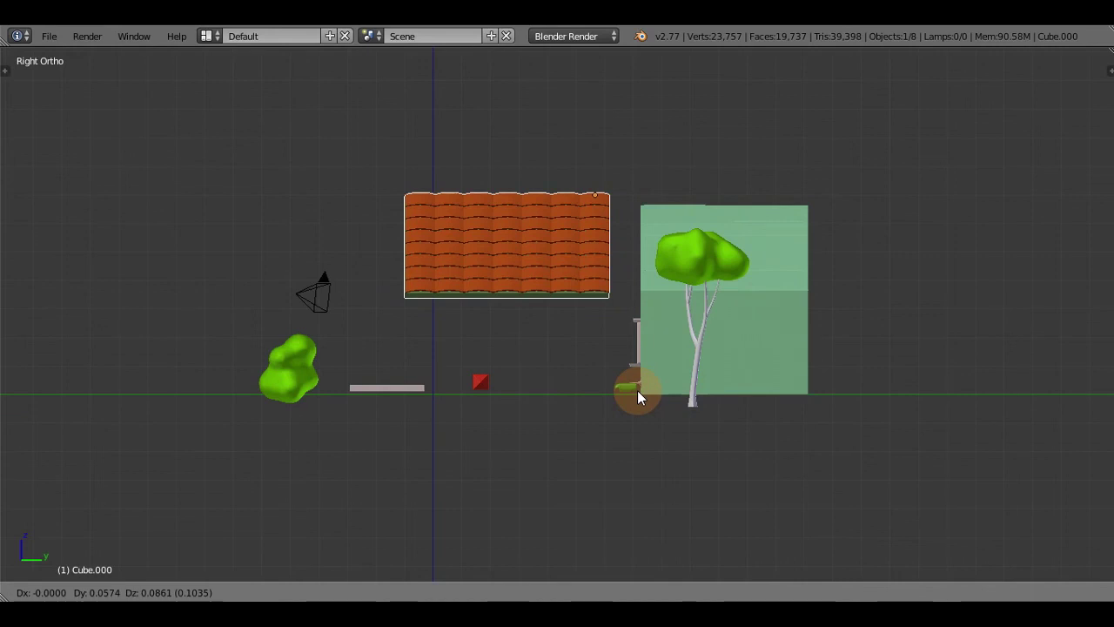
right_click(637, 390)
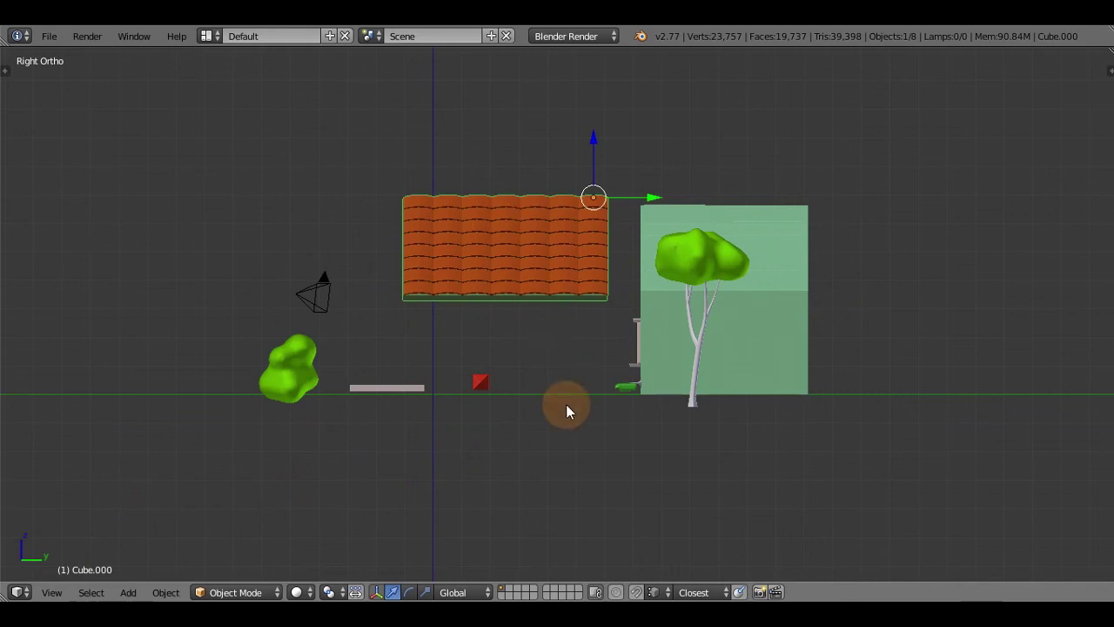
key("g")
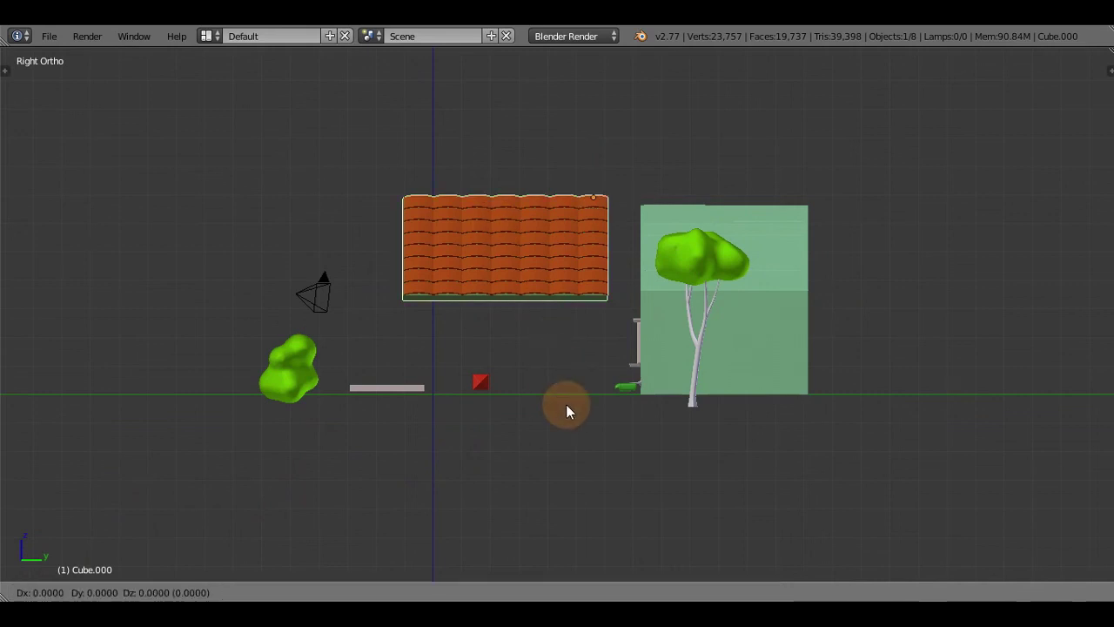
key("y")
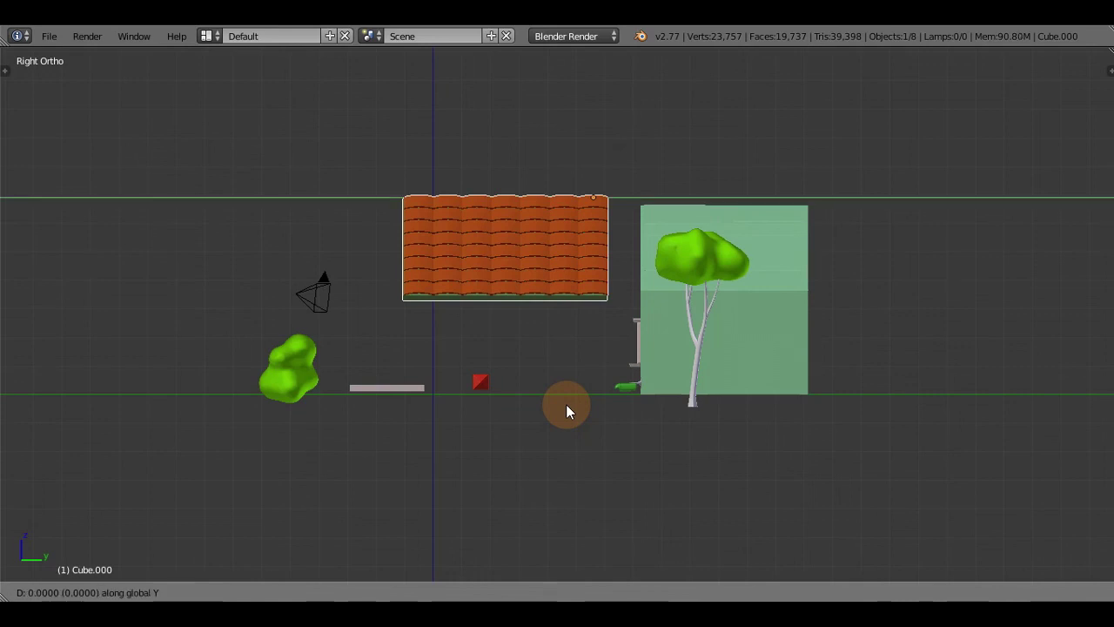
left_click(793, 401)
middle_click_drag(556, 393, 526, 485)
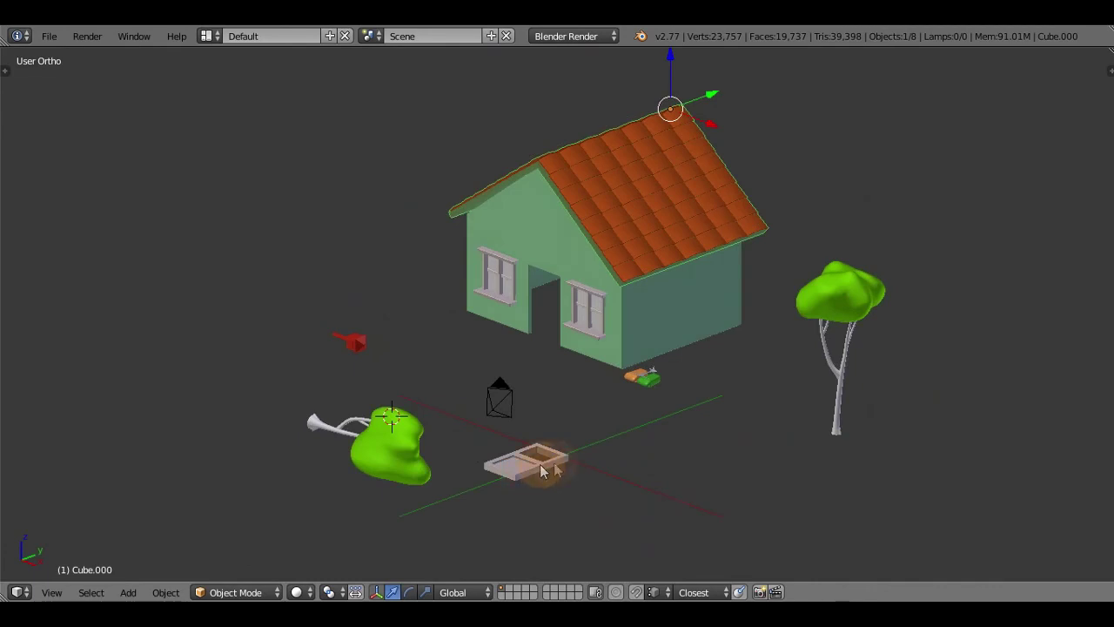
middle_click_drag(354, 398, 436, 445)
middle_click_drag(340, 404, 294, 347)
mouse_move(423, 441)
middle_mouse_down()
mouse_move(393, 427)
mouse_move(408, 429)
middle_mouse_up()
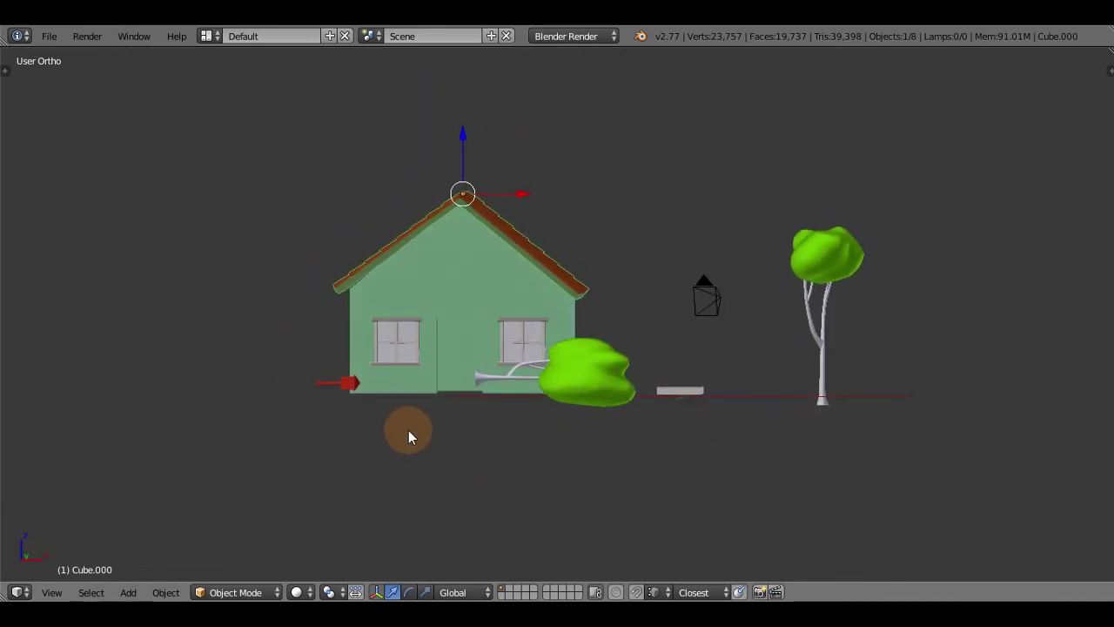